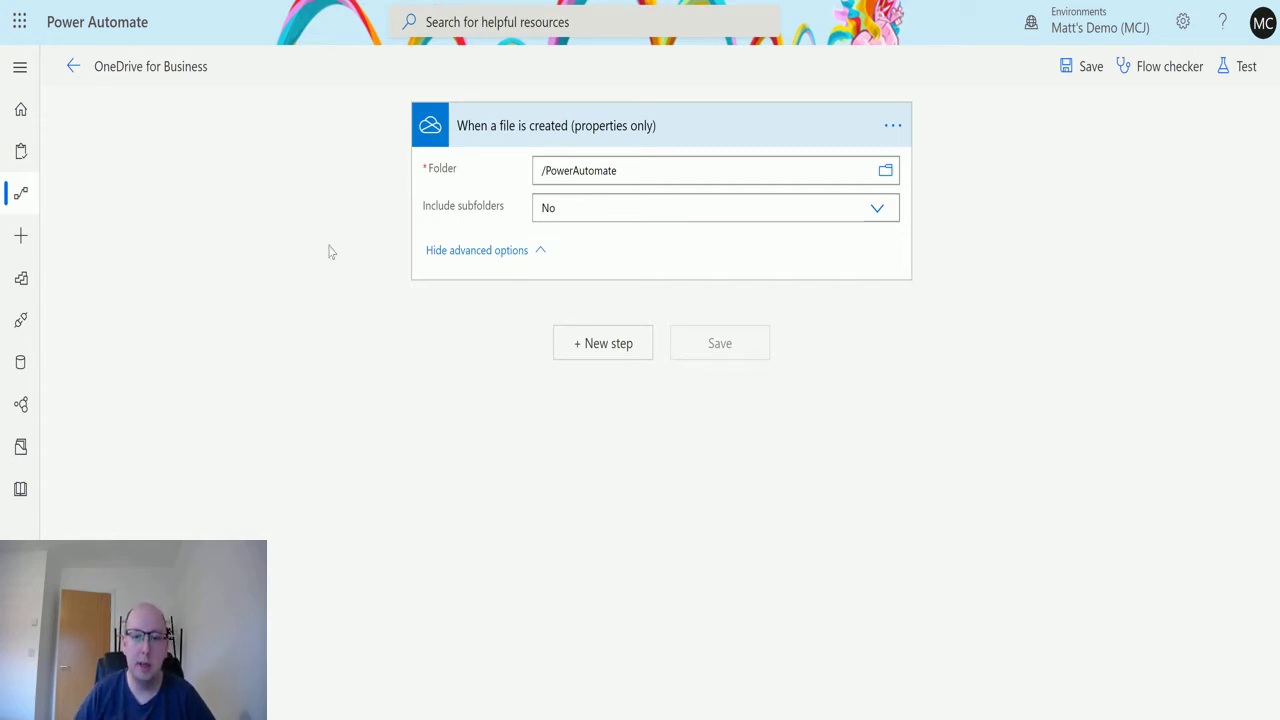
Add the OneDrive for Business action Find files in folder after the file-created trigger.
{"action": "left_click", "coordinate": [678, 130]}
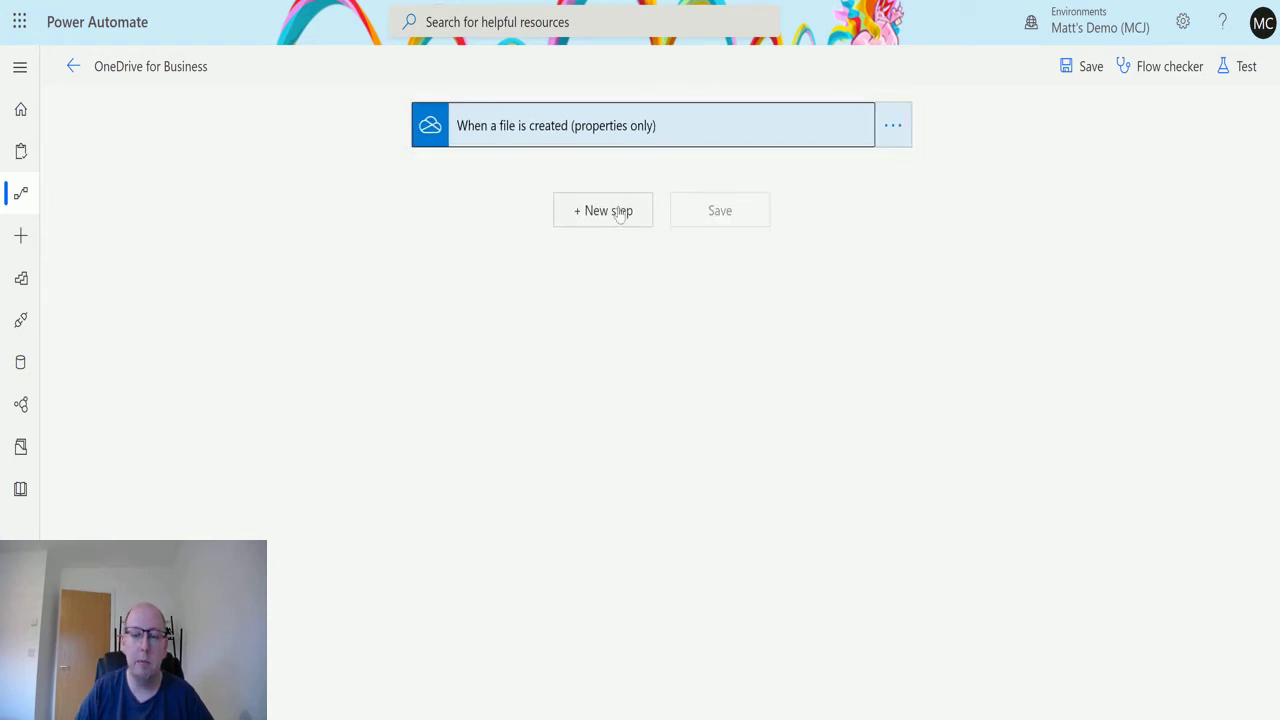
{"action": "left_click", "coordinate": [620, 213]}
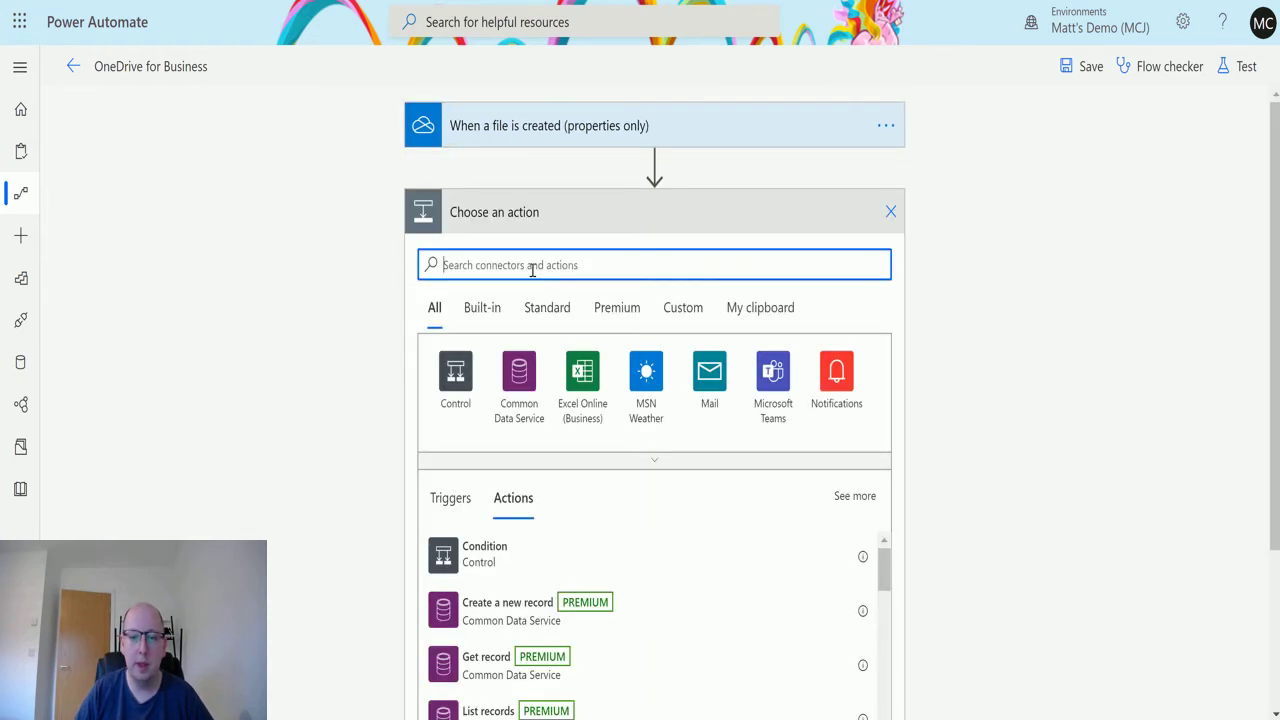
{"action": "type", "text": "one"}
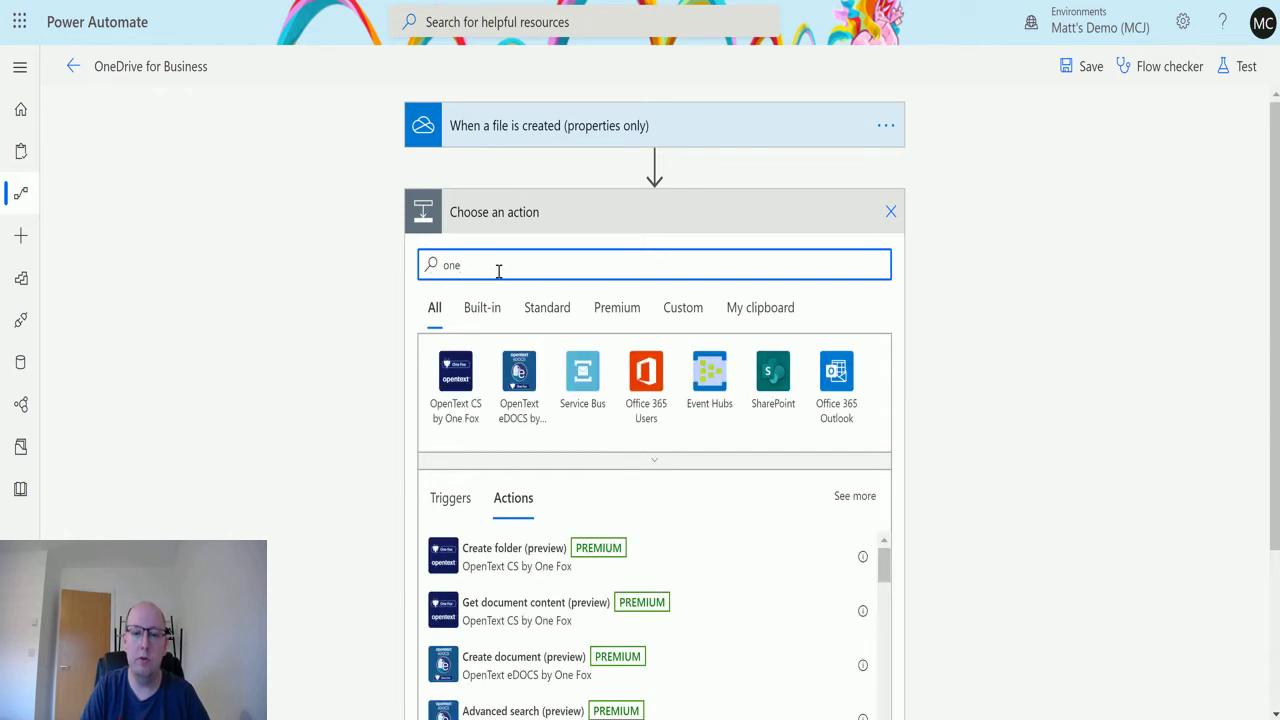
{"action": "type", "text": "Drive"}
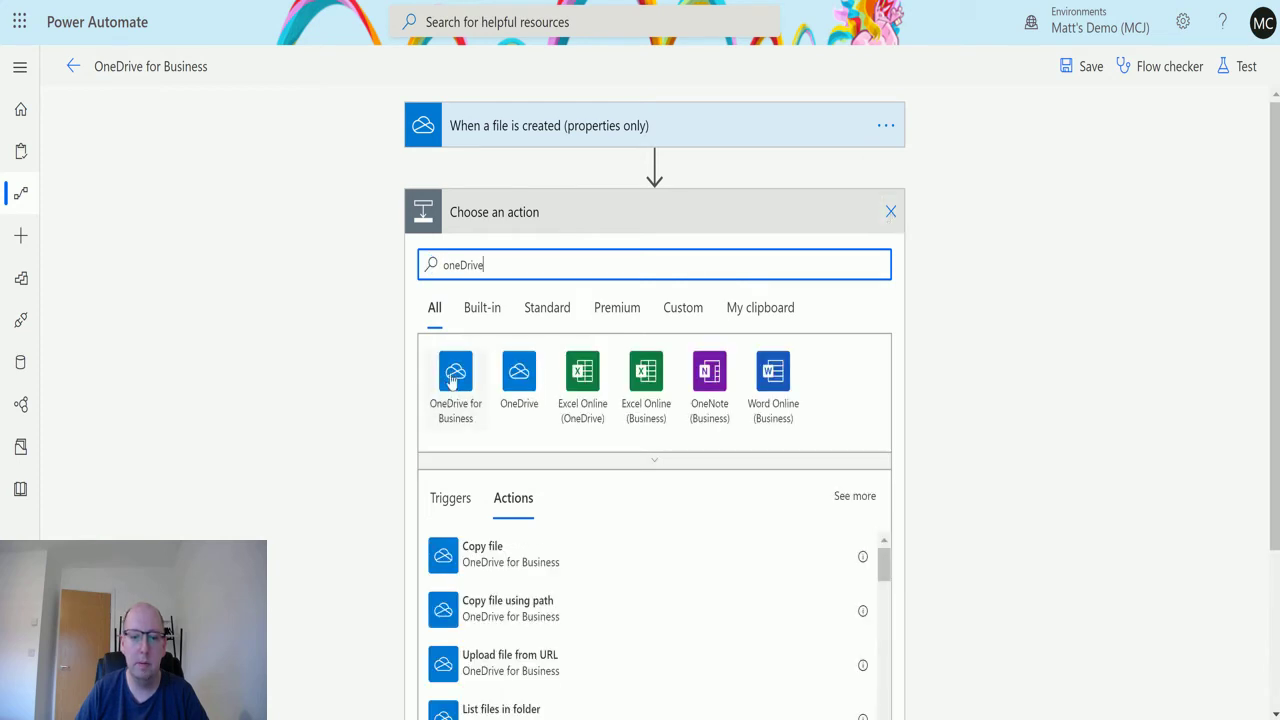
{"action": "left_click", "coordinate": [446, 382]}
{"action": "scroll", "coordinate": [575, 440], "scroll_direction": "down", "scroll_amount": 3}
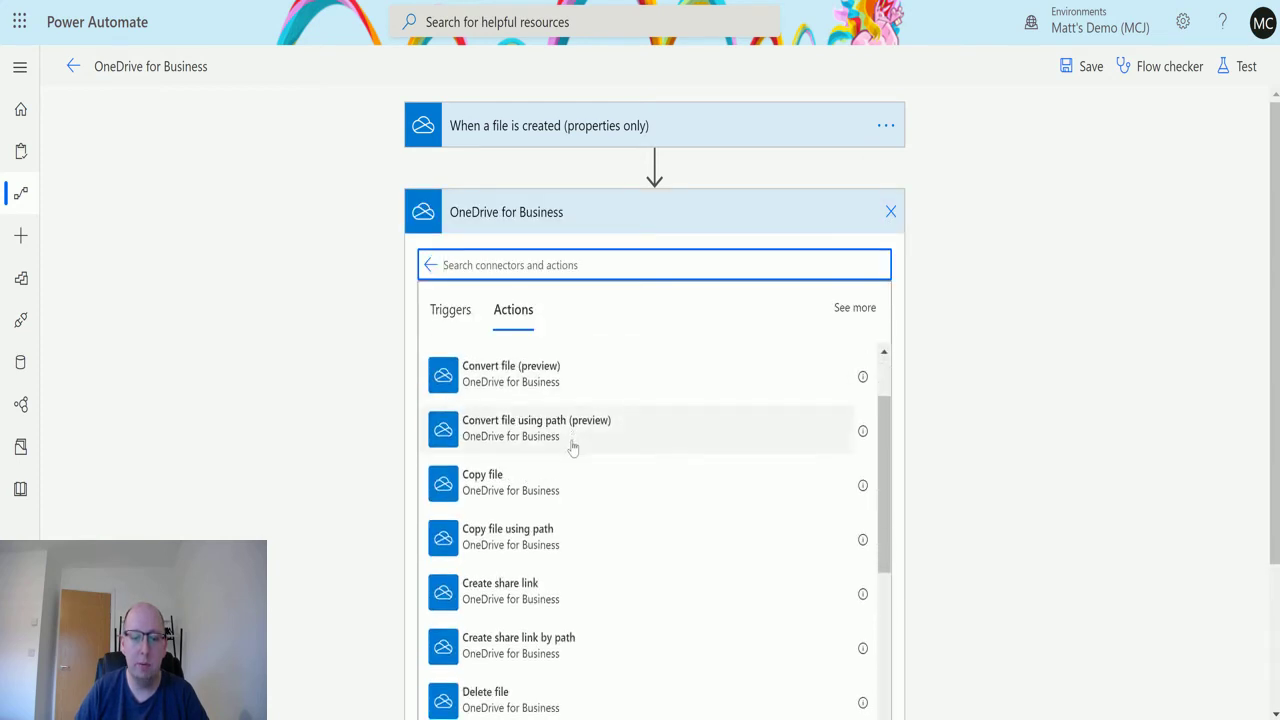
{"action": "scroll", "coordinate": [585, 455], "scroll_direction": "down", "scroll_amount": 1}
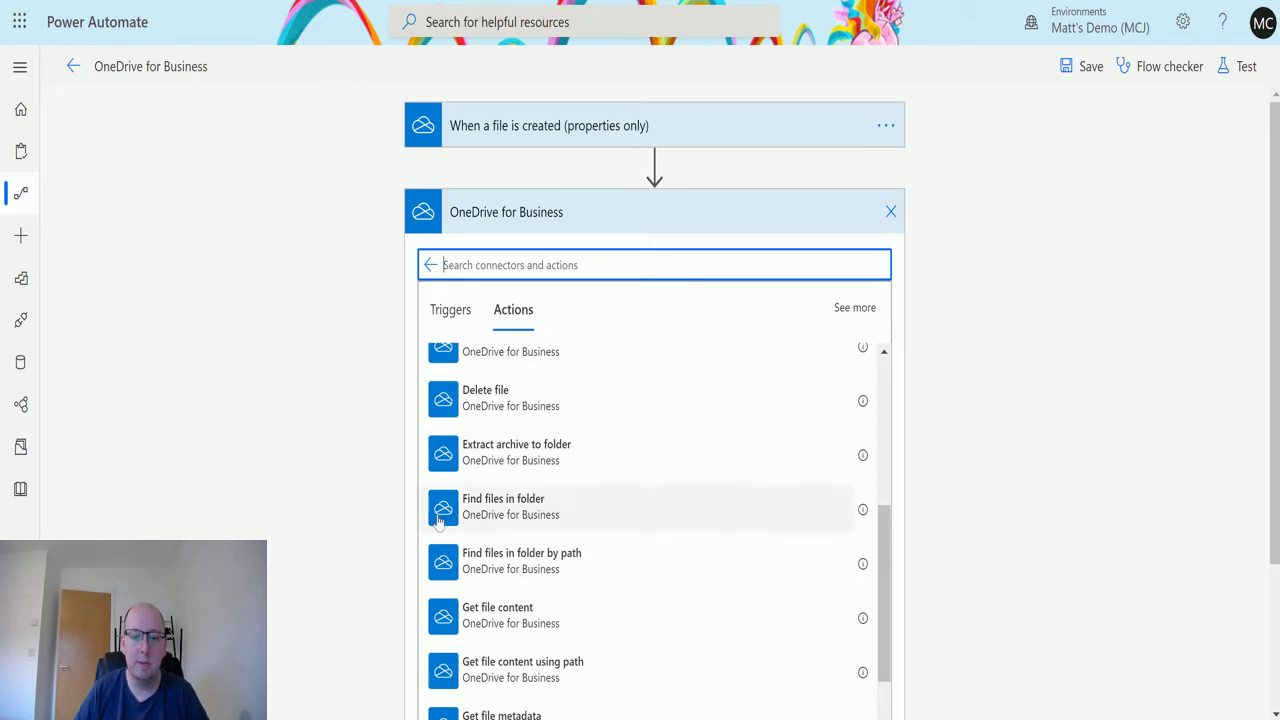
{"action": "left_click", "coordinate": [566, 513]}
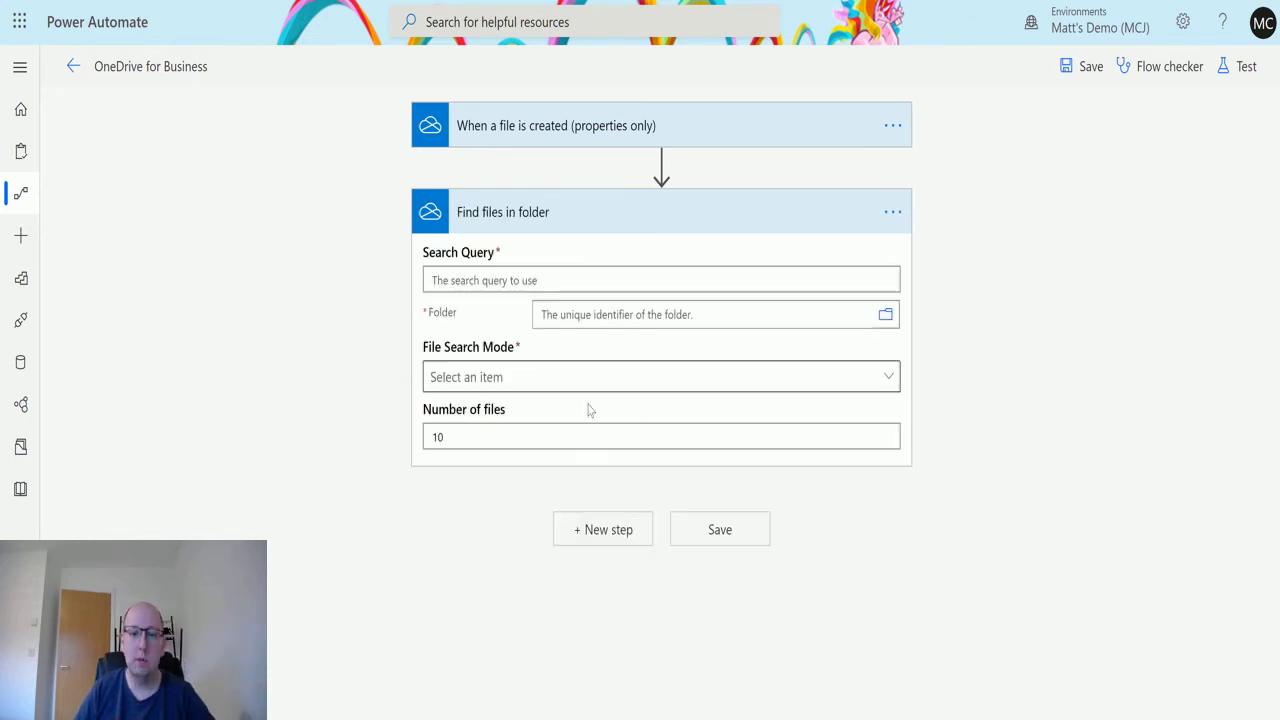
Set the Find files in folder search query to t and its folder to /PowerAutomate.
{"action": "left_click", "coordinate": [558, 280]}
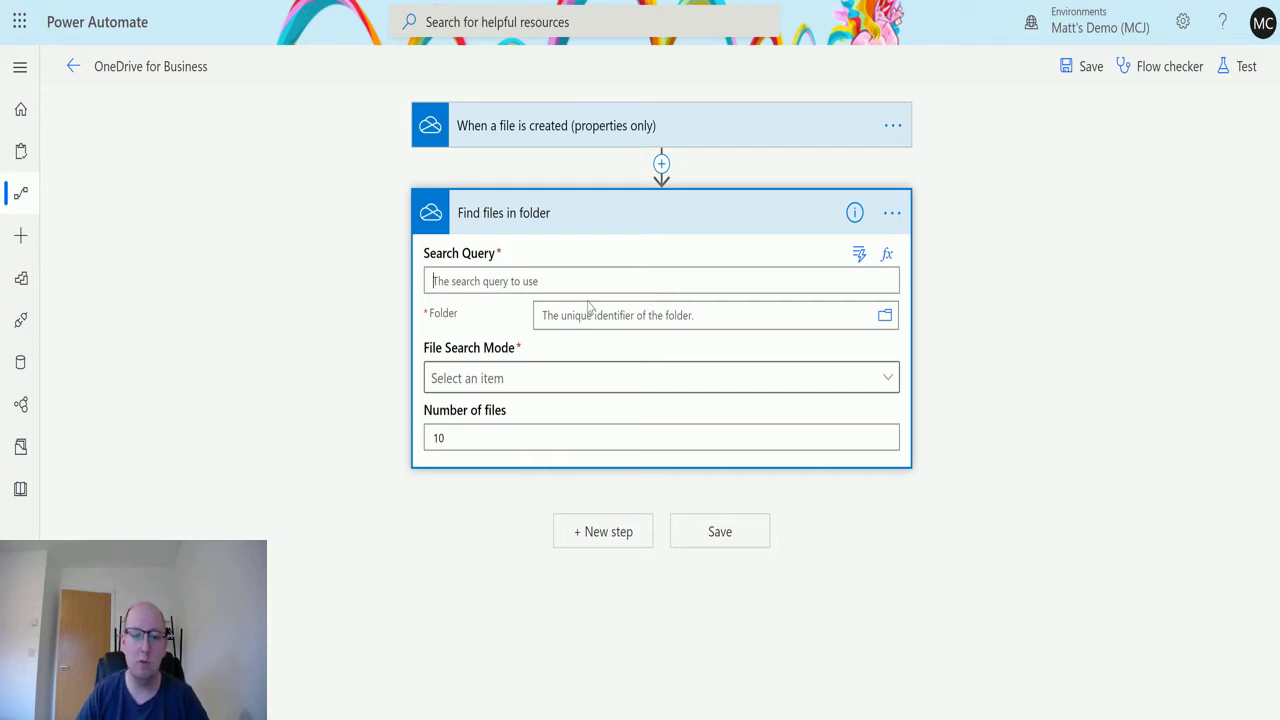
{"action": "type", "text": "t"}
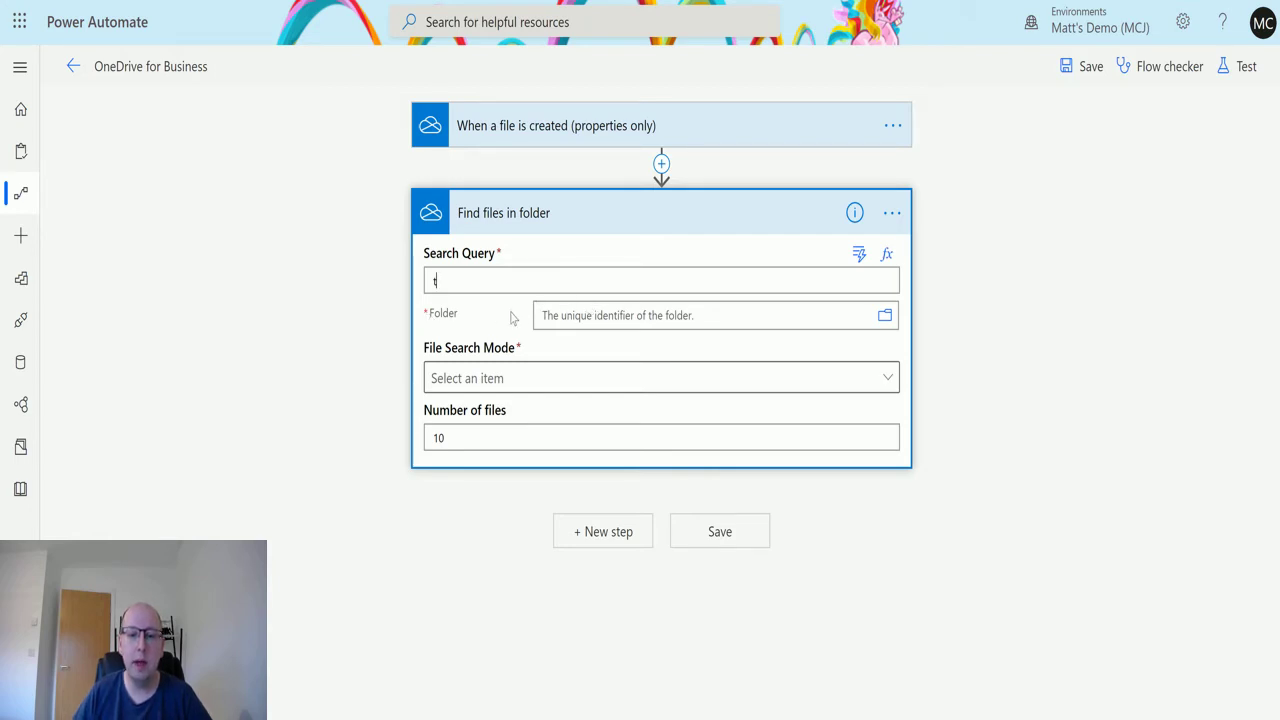
{"action": "left_click", "coordinate": [691, 315]}
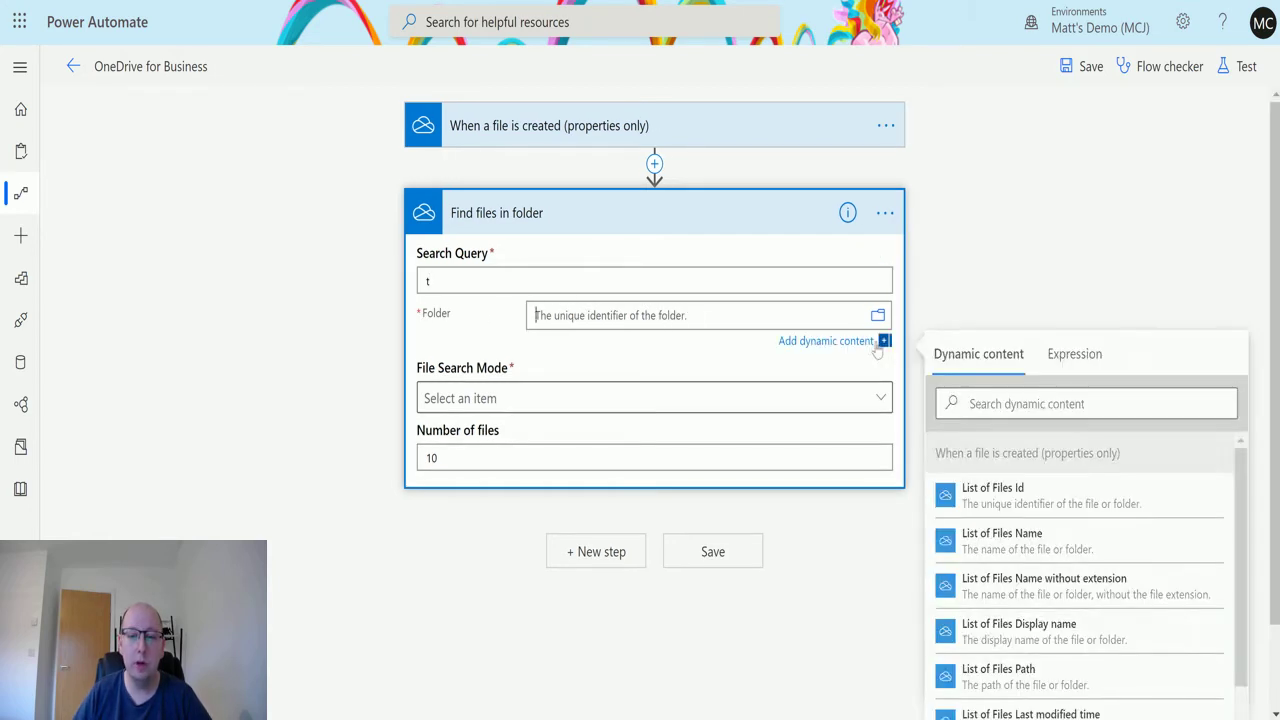
{"action": "left_click", "coordinate": [878, 315]}
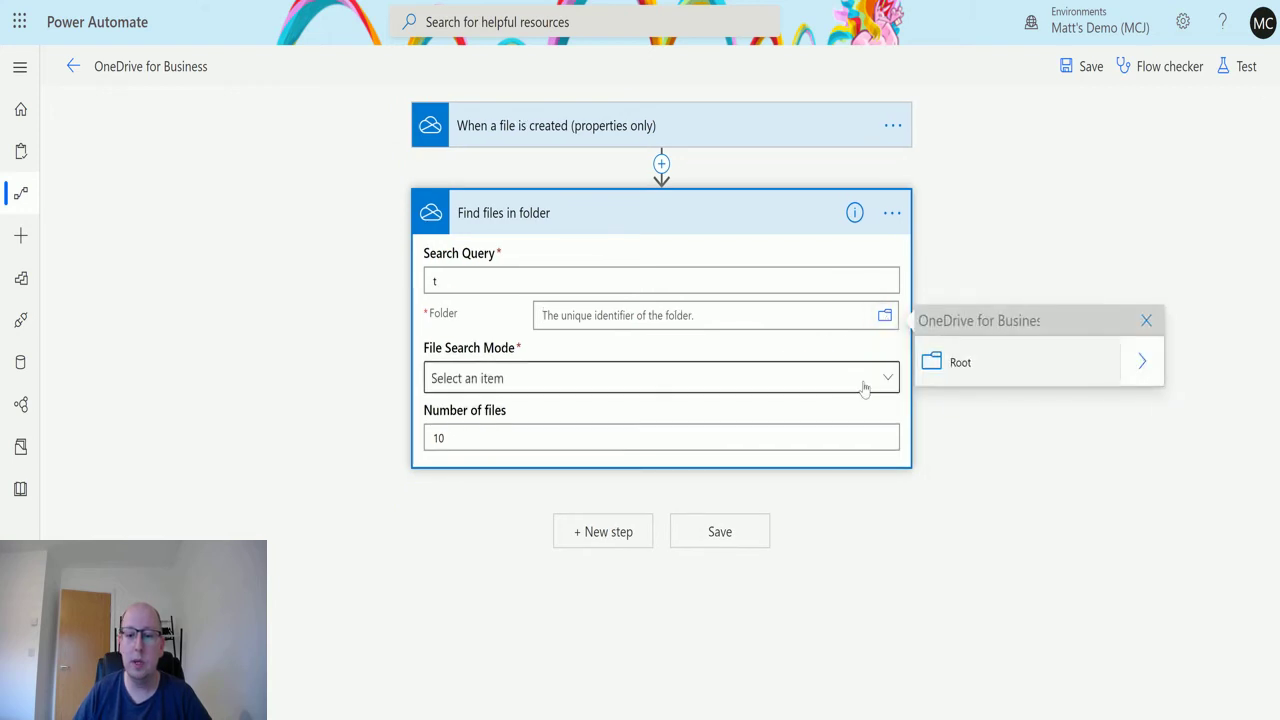
{"action": "left_click", "coordinate": [1140, 363]}
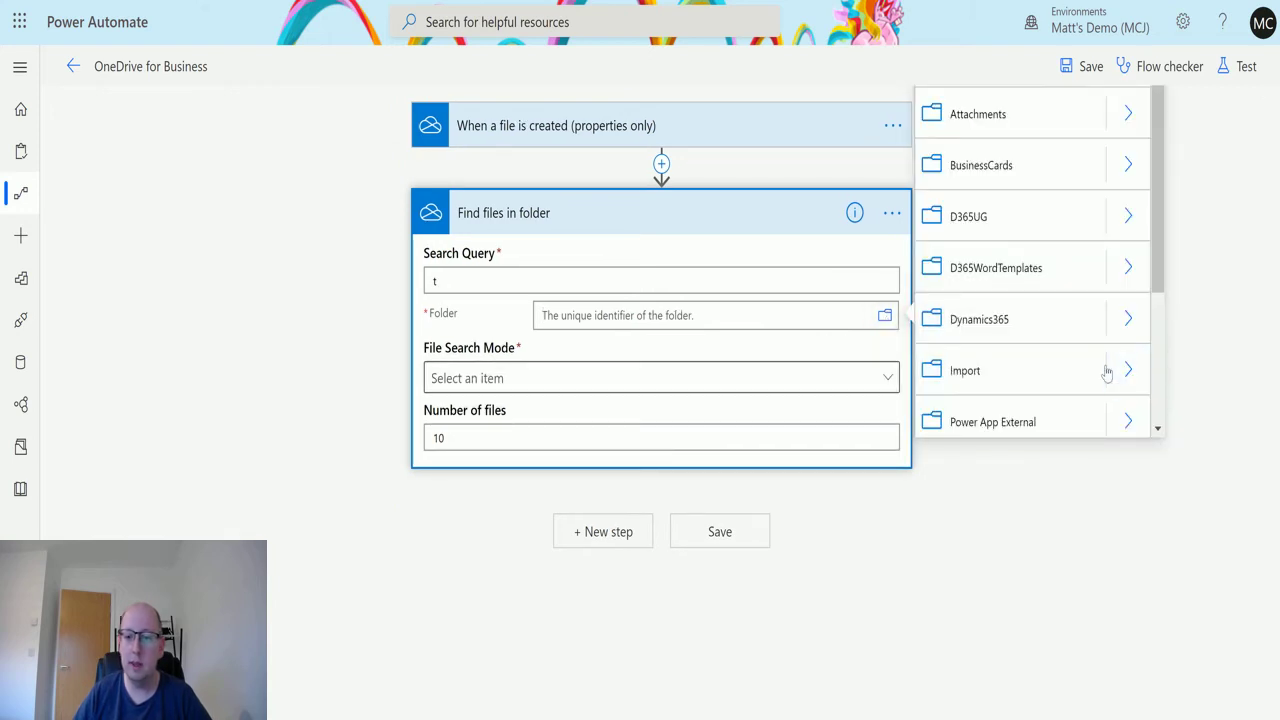
{"action": "scroll", "coordinate": [1115, 335], "scroll_direction": "down", "scroll_amount": 3}
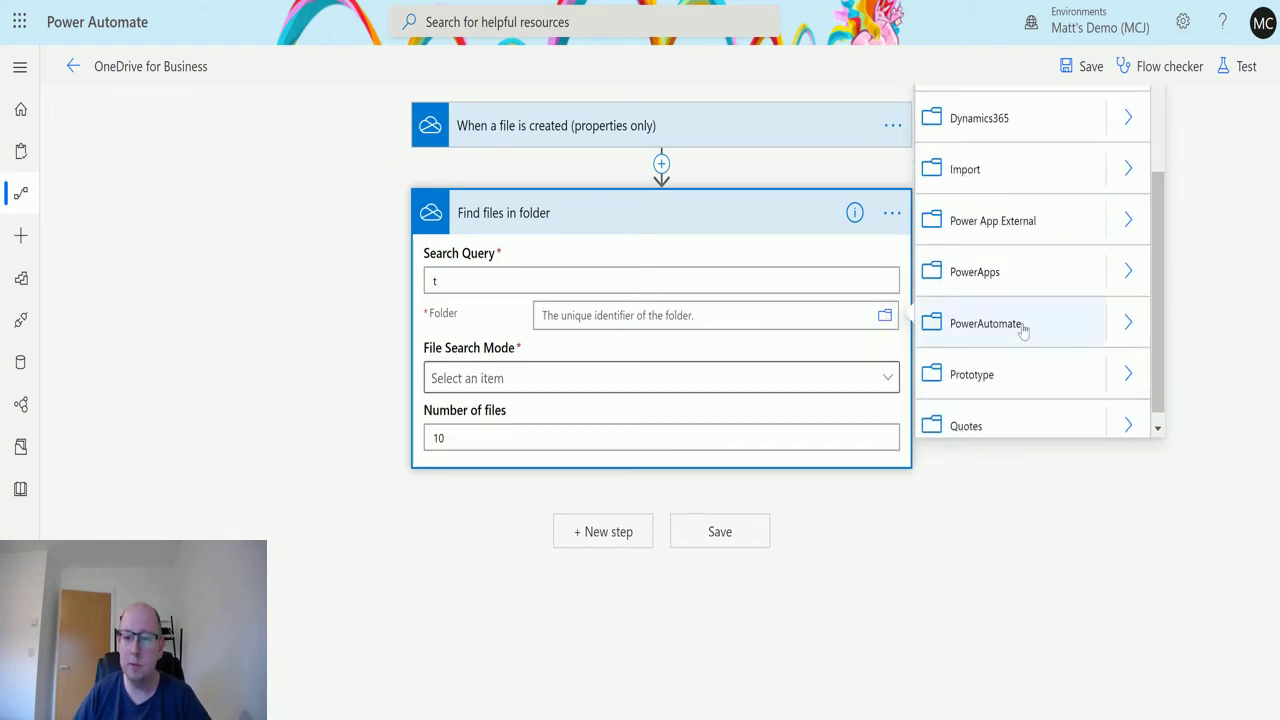
{"action": "left_click", "coordinate": [1023, 327]}
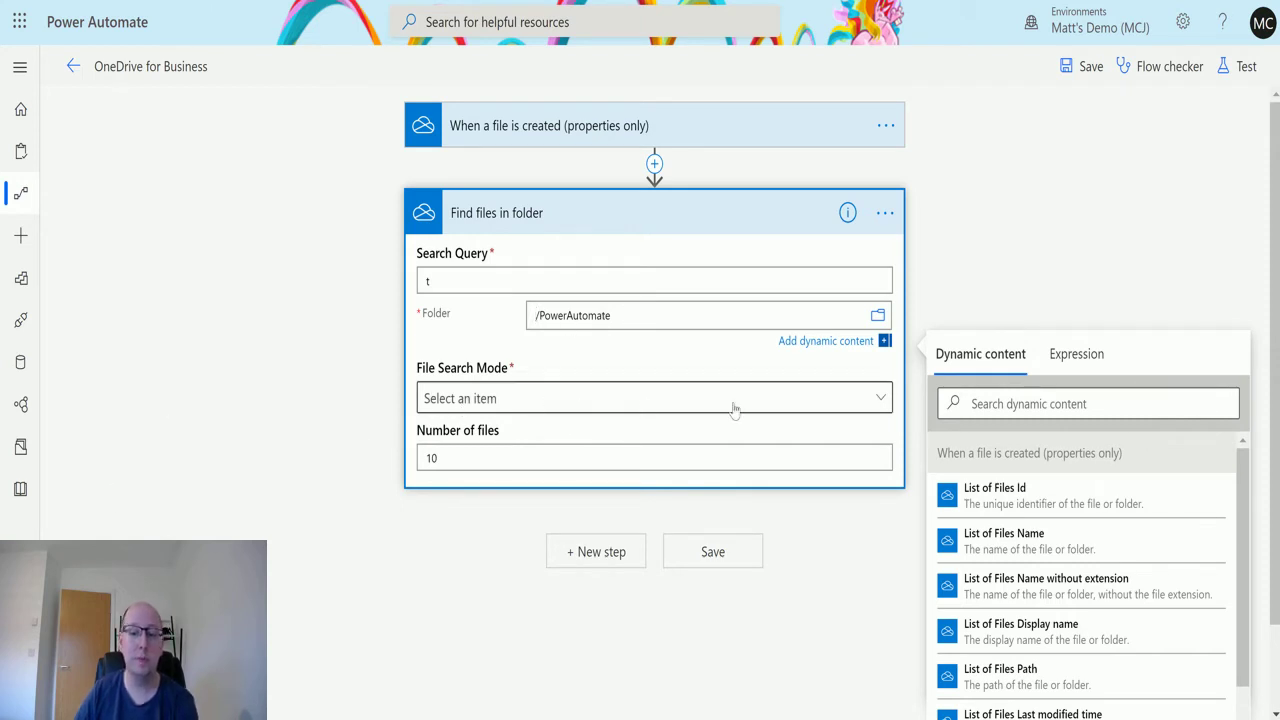
Set the file search mode of Find files in folder to Pattern.
{"action": "left_click", "coordinate": [870, 399]}
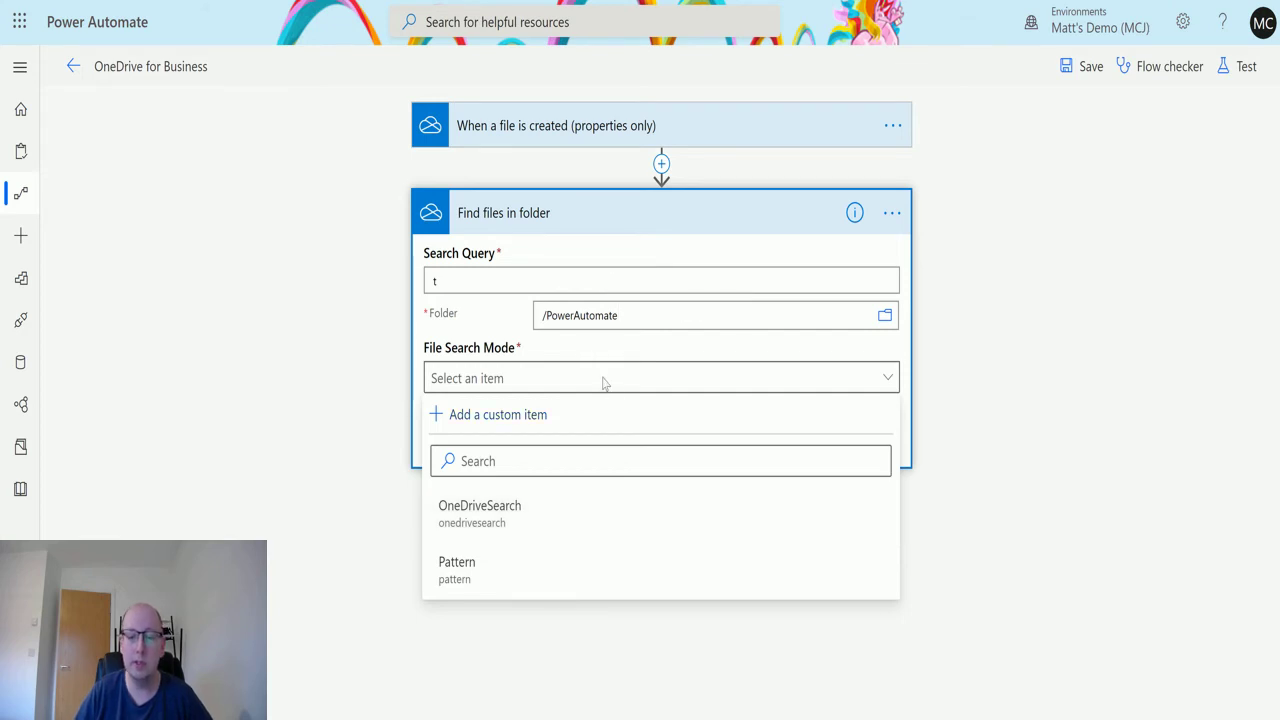
{"action": "left_click", "coordinate": [553, 568]}
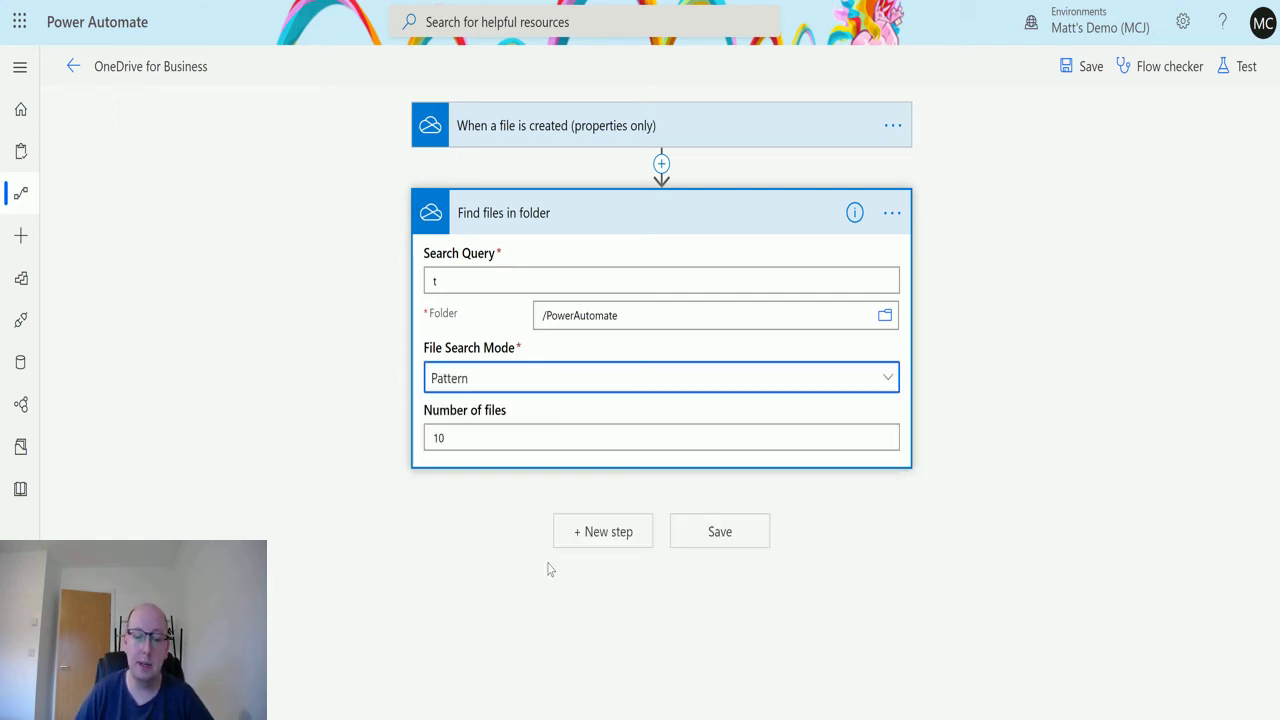
{"action": "left_click", "coordinate": [454, 436]}
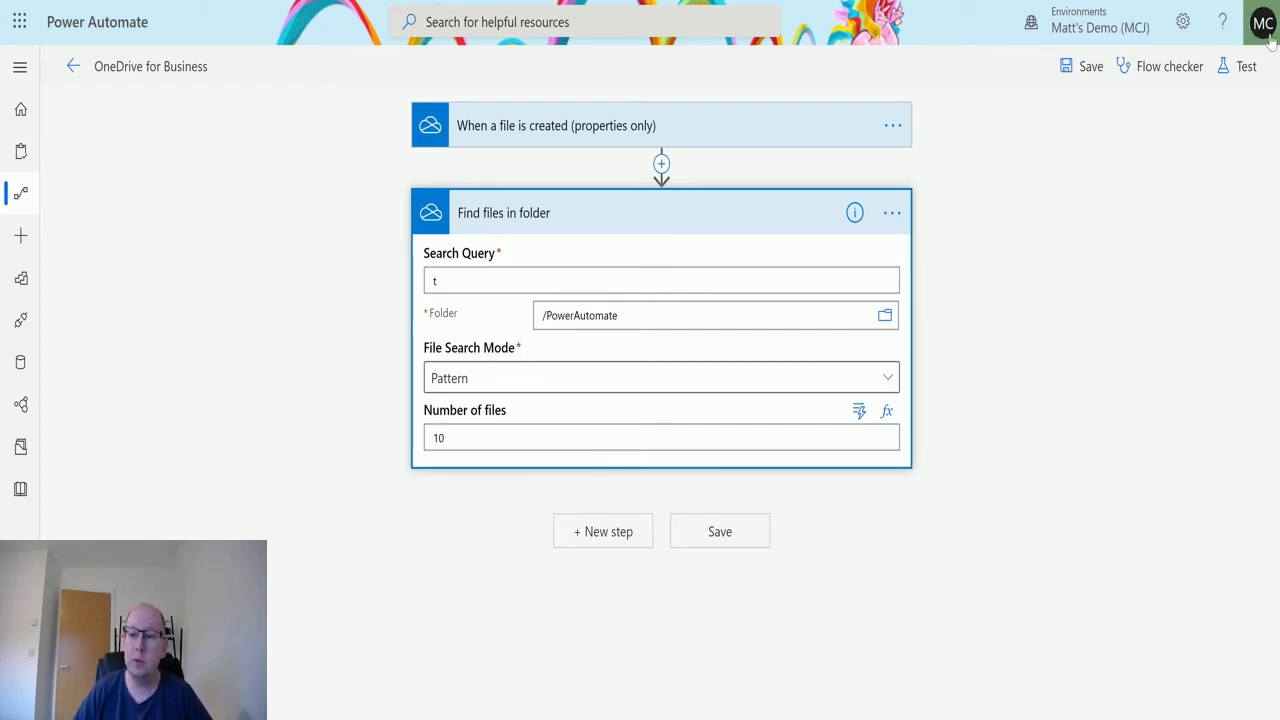
Save and test the flow using data from the most recent previous run.
{"action": "left_click", "coordinate": [1244, 66]}
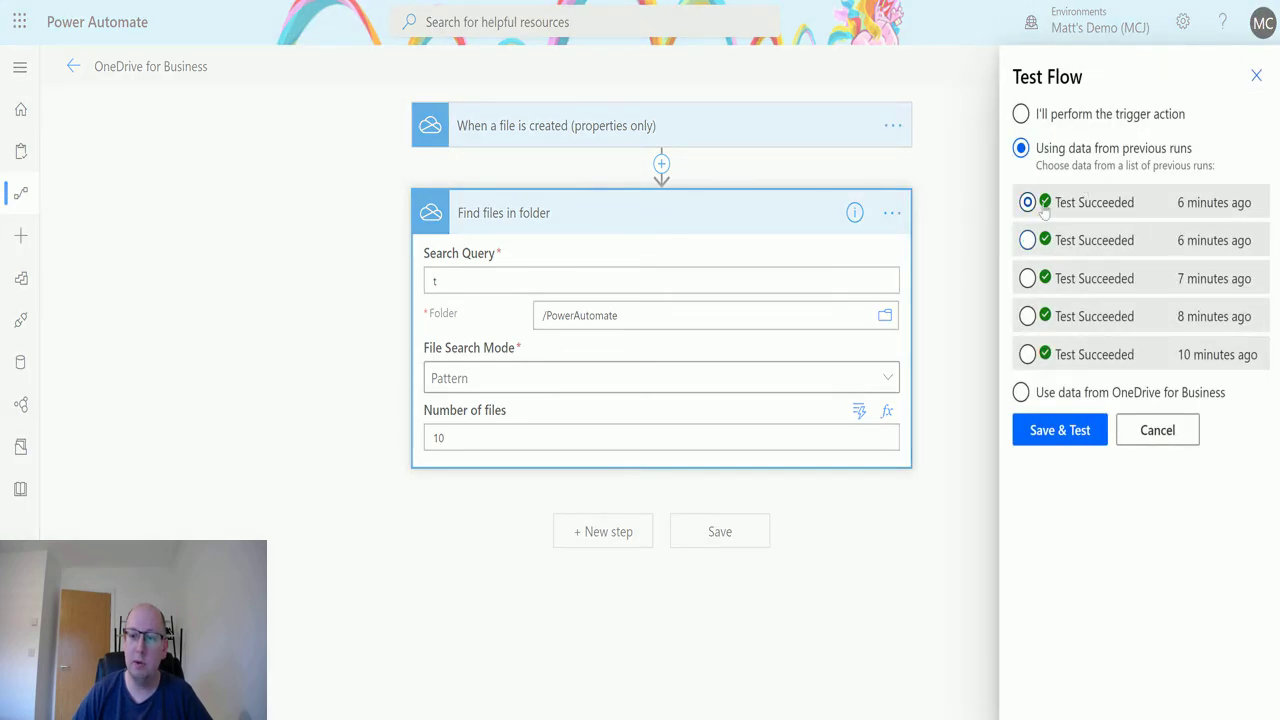
{"action": "left_click", "coordinate": [1077, 436]}
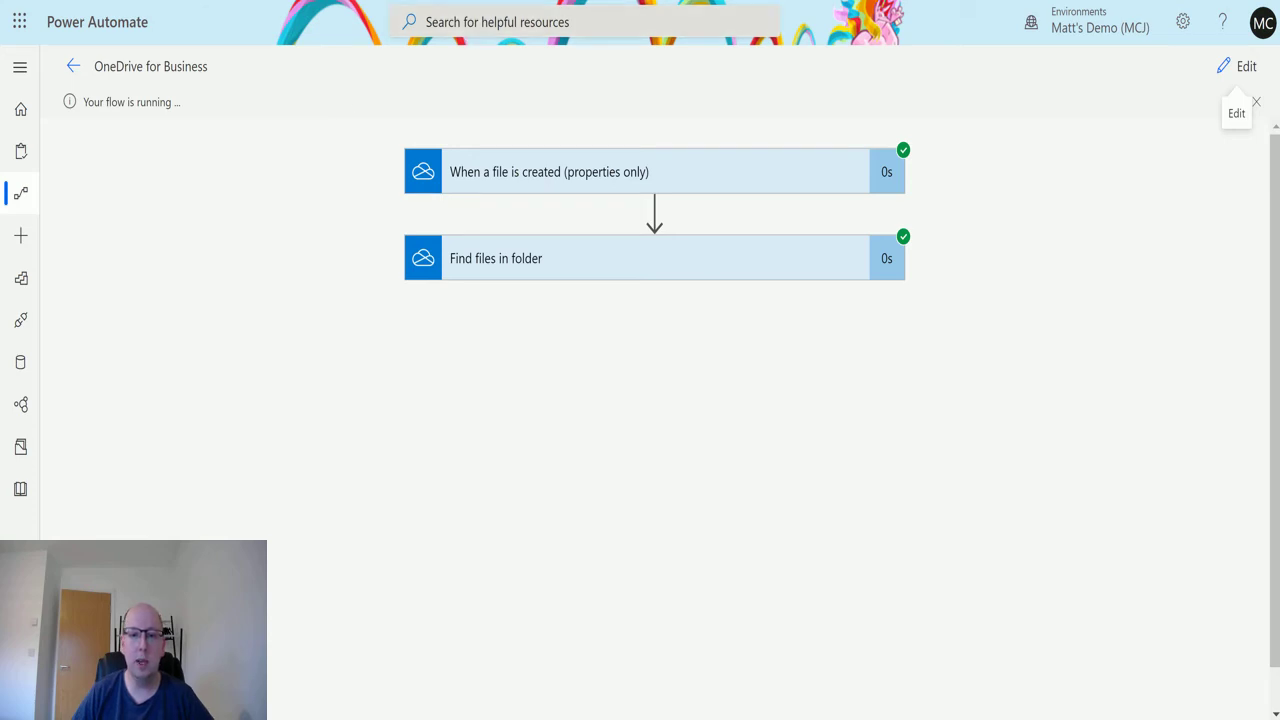
{"action": "key", "text": "ctrl+Tab"}
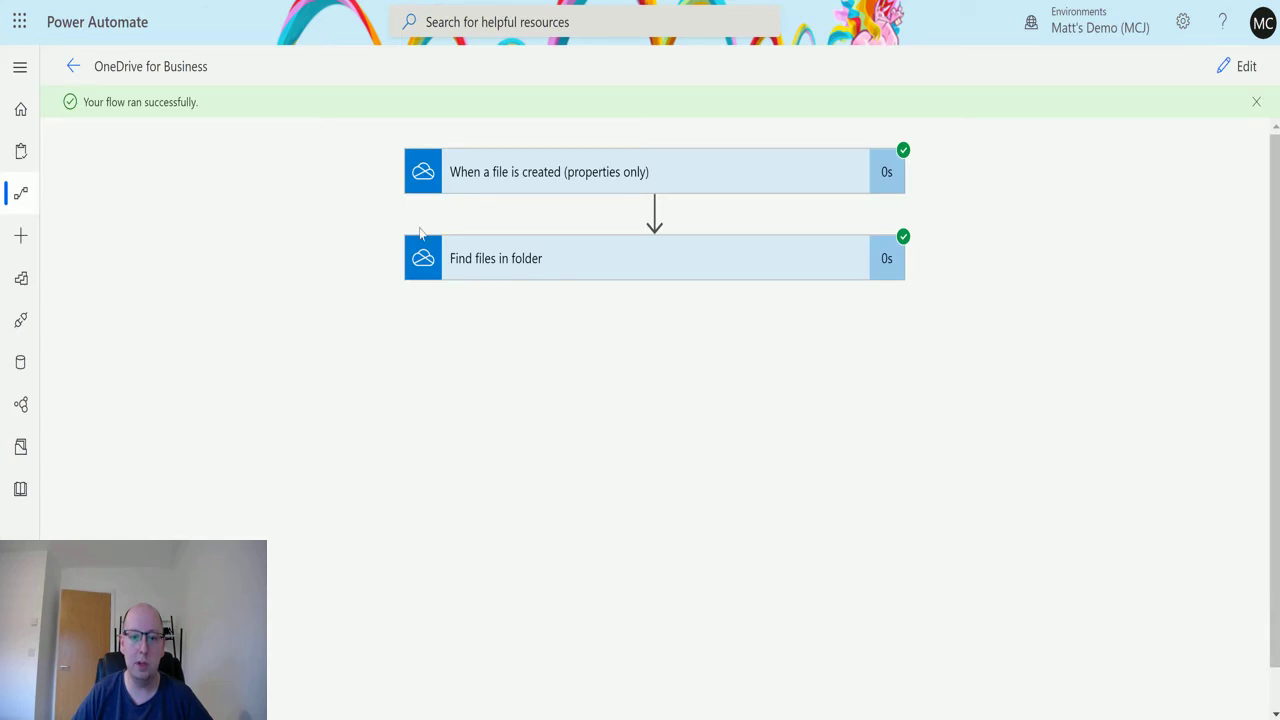
Examine the inputs and output body of the Find files in folder action in the test run.
{"action": "left_click", "coordinate": [612, 264]}
{"action": "scroll", "coordinate": [914, 266], "scroll_direction": "down", "scroll_amount": 3}
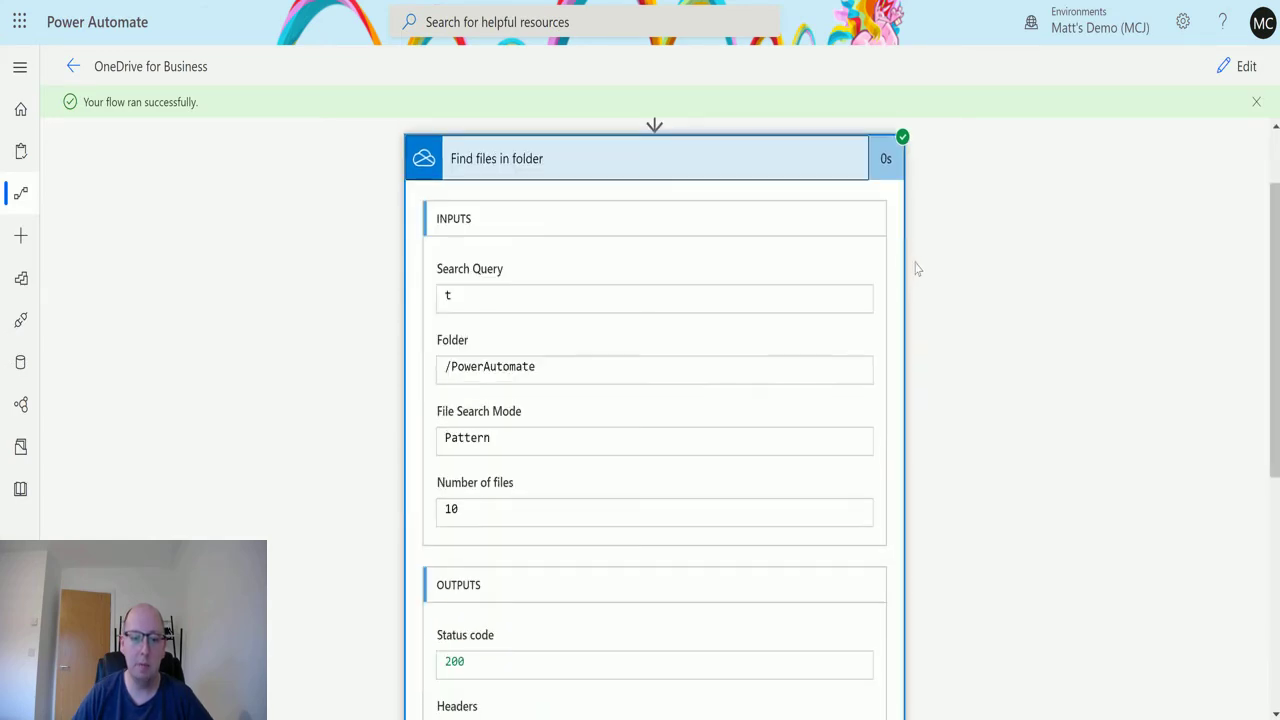
{"action": "scroll", "coordinate": [945, 285], "scroll_direction": "down", "scroll_amount": 2}
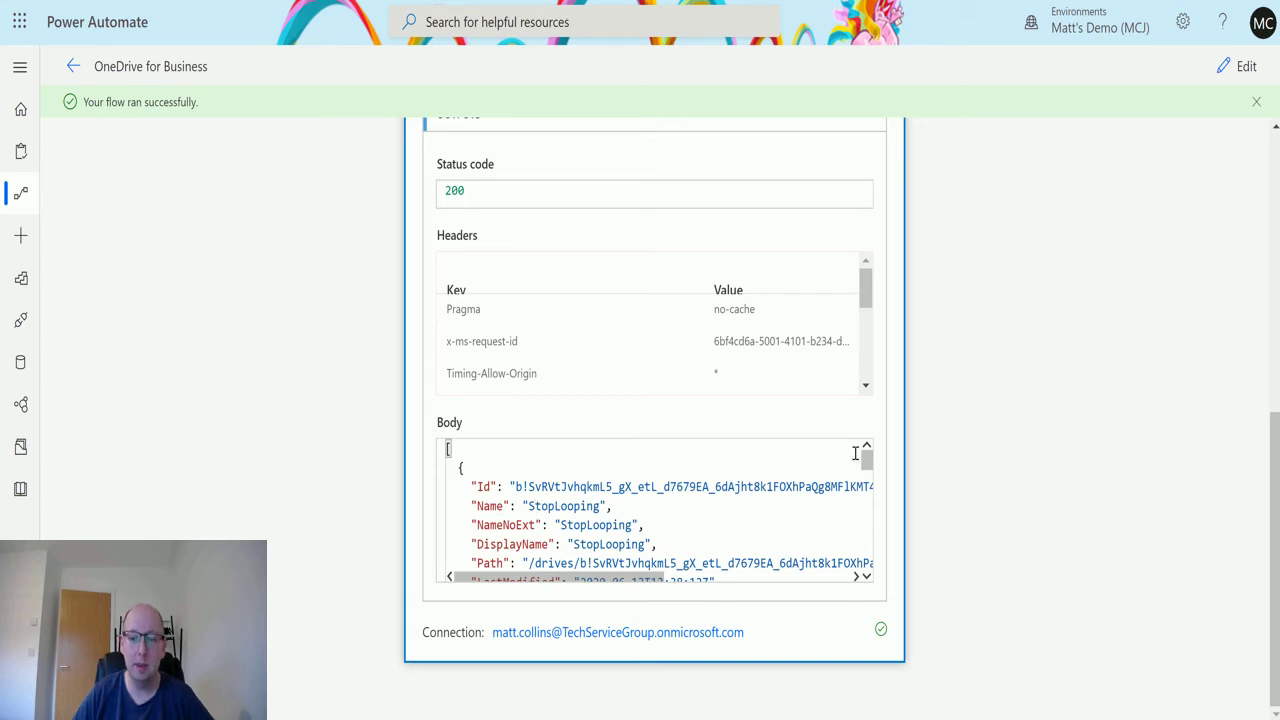
{"action": "left_click_drag", "start_coordinate": [866, 456], "coordinate": [869, 480]}
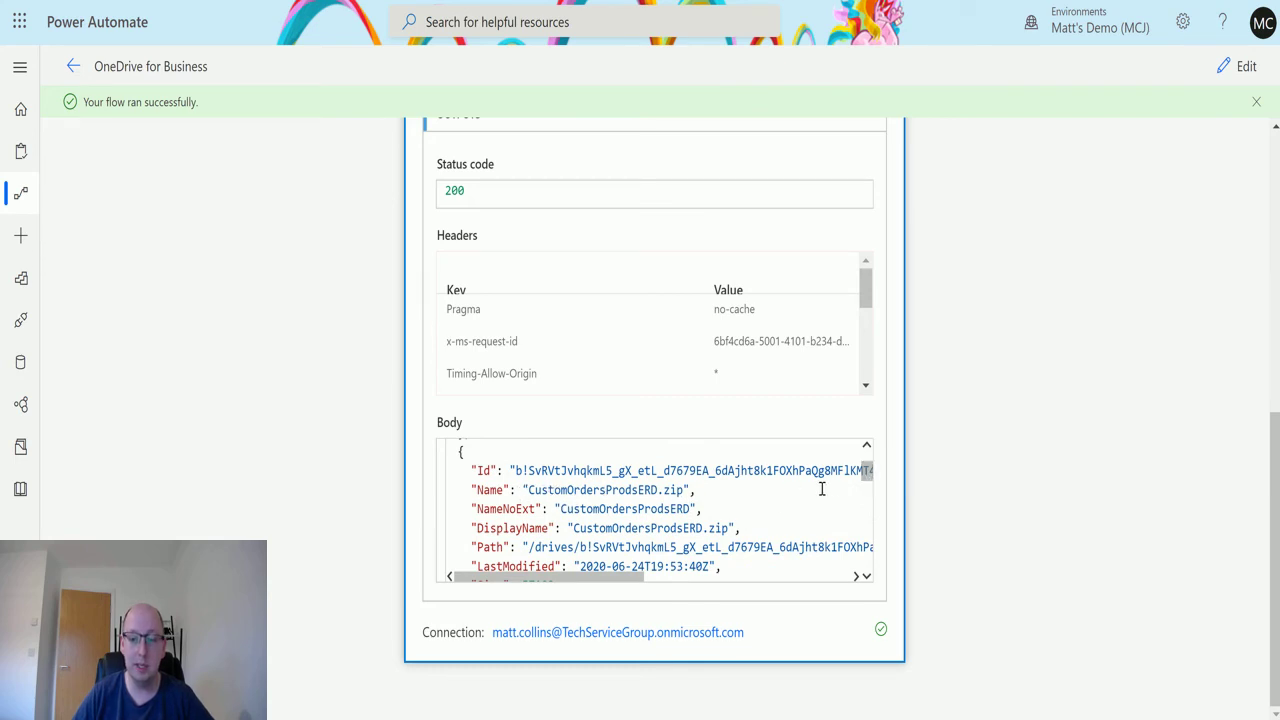
{"action": "left_click_drag", "start_coordinate": [866, 471], "coordinate": [890, 450]}
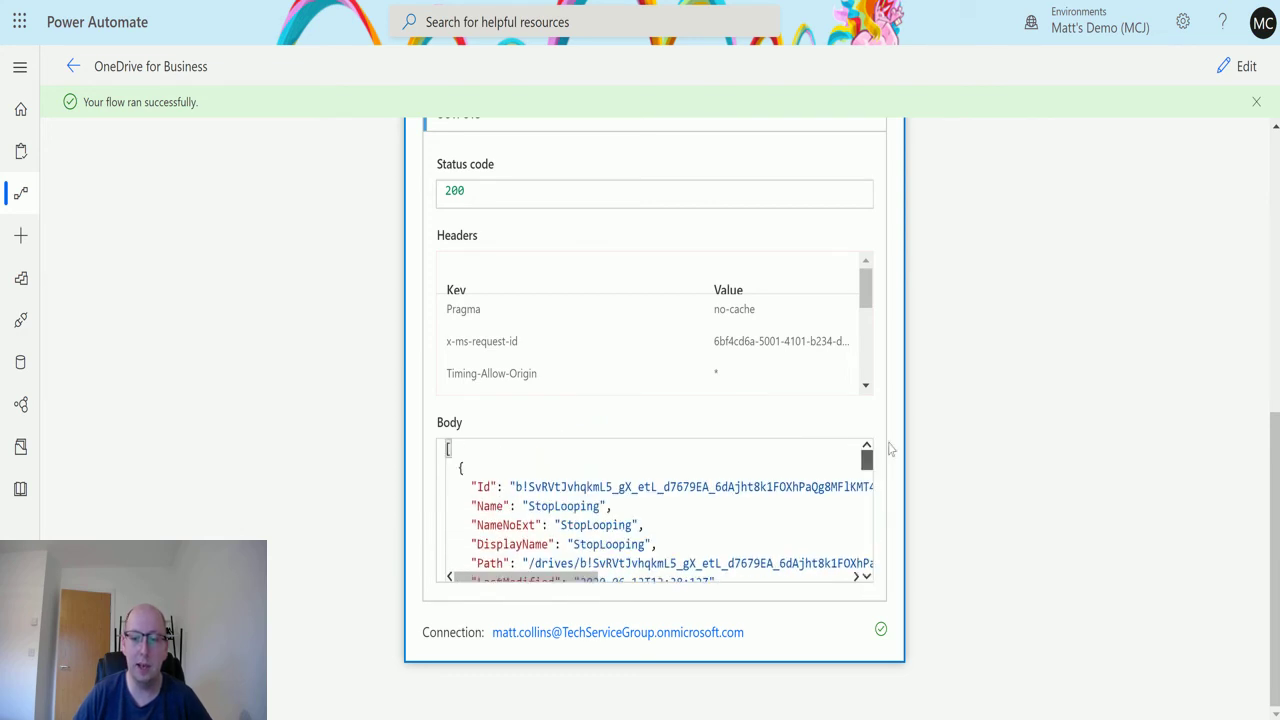
Change the Find files in folder search query to PAV and retest the flow with data from the latest previous run.
{"action": "left_click", "coordinate": [1242, 68]}
{"action": "left_click", "coordinate": [463, 278]}
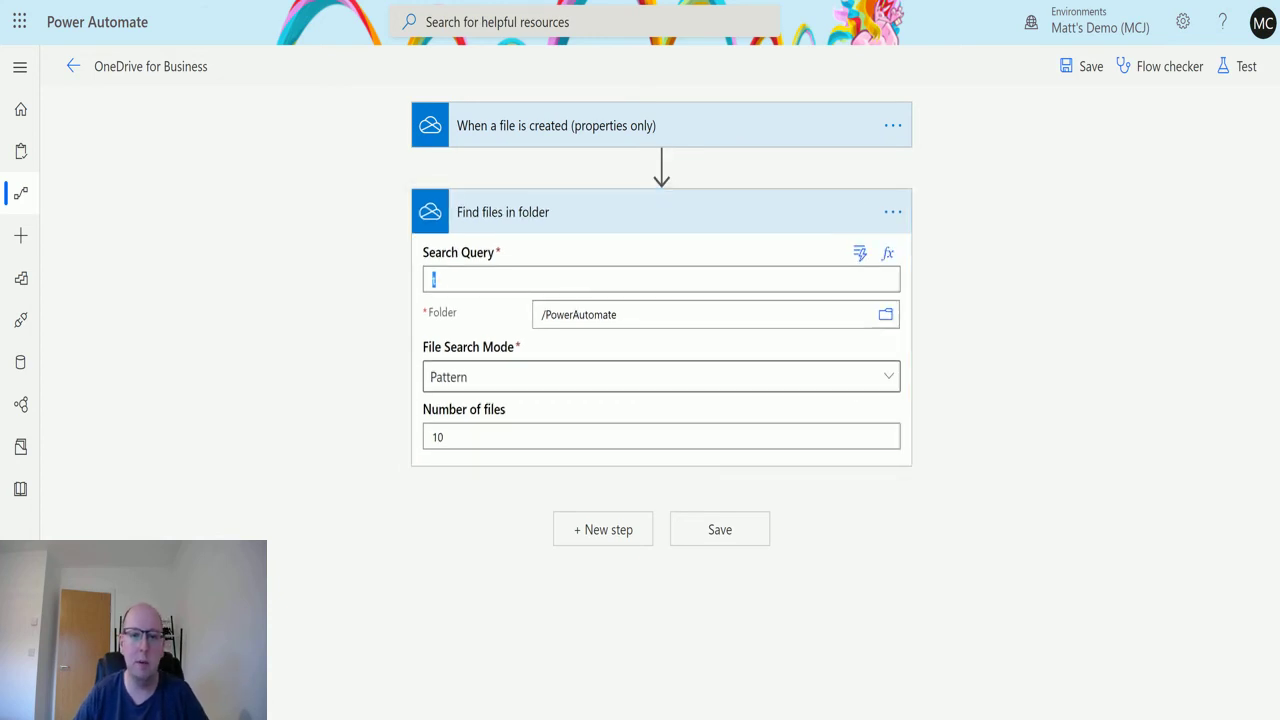
{"action": "key", "text": "ctrl+Tab"}
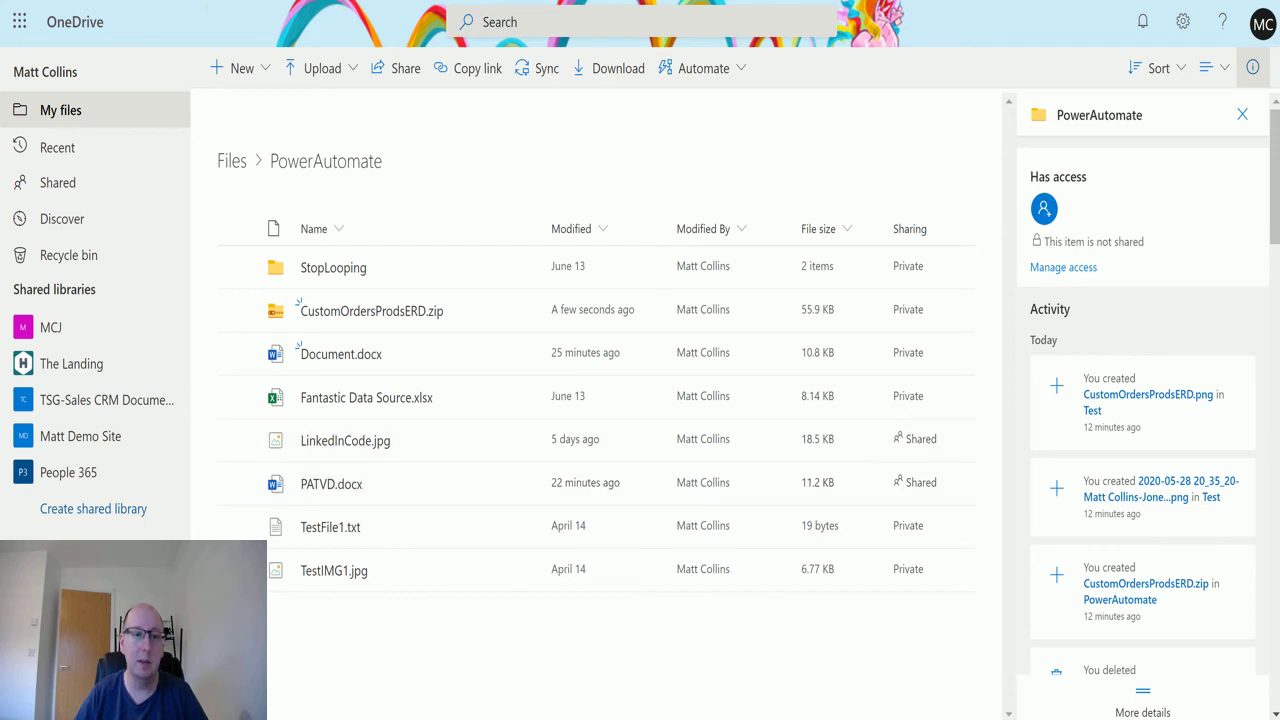
{"action": "key", "text": "ctrl+Tab"}
{"action": "type", "text": "PA"}
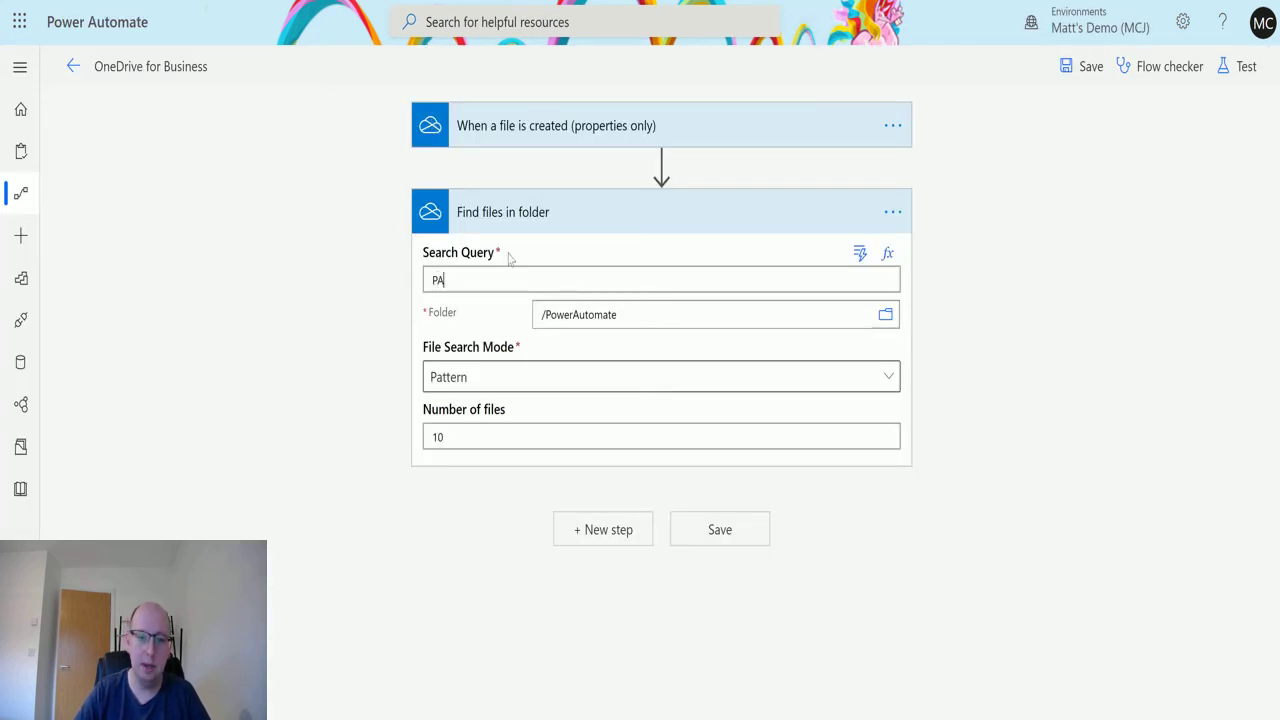
{"action": "type", "text": "V"}
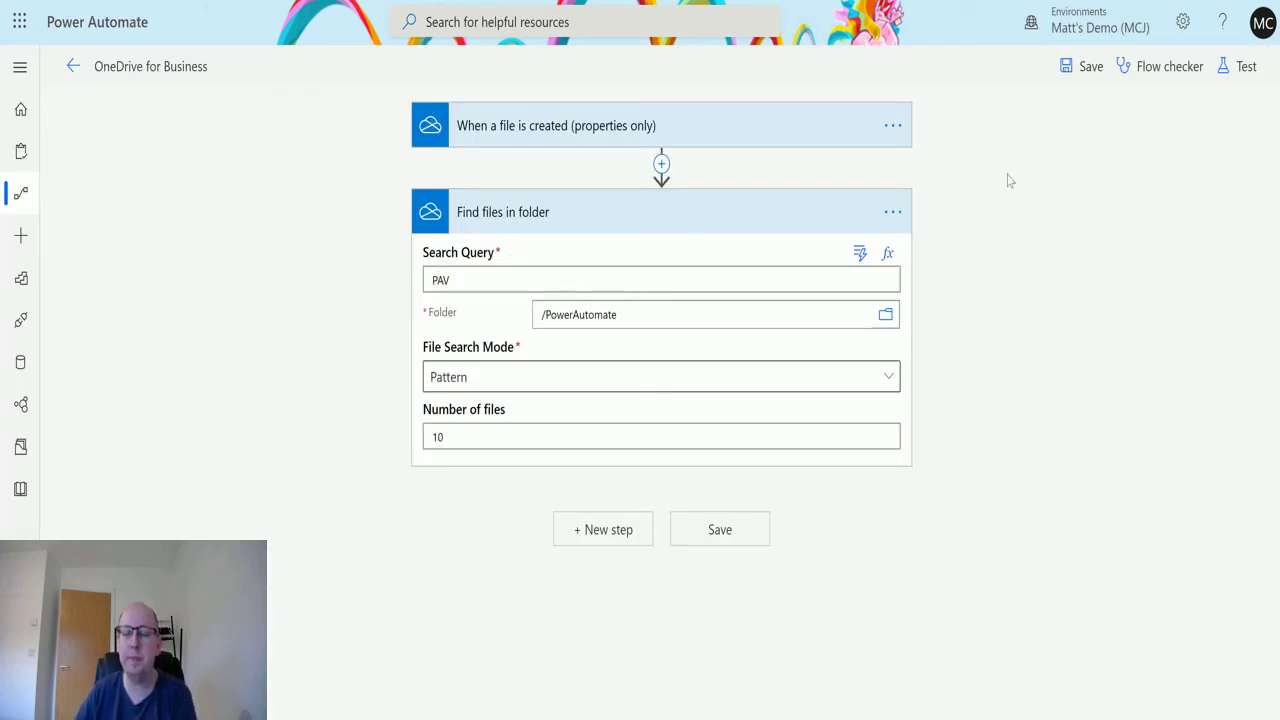
{"action": "left_click", "coordinate": [1245, 68]}
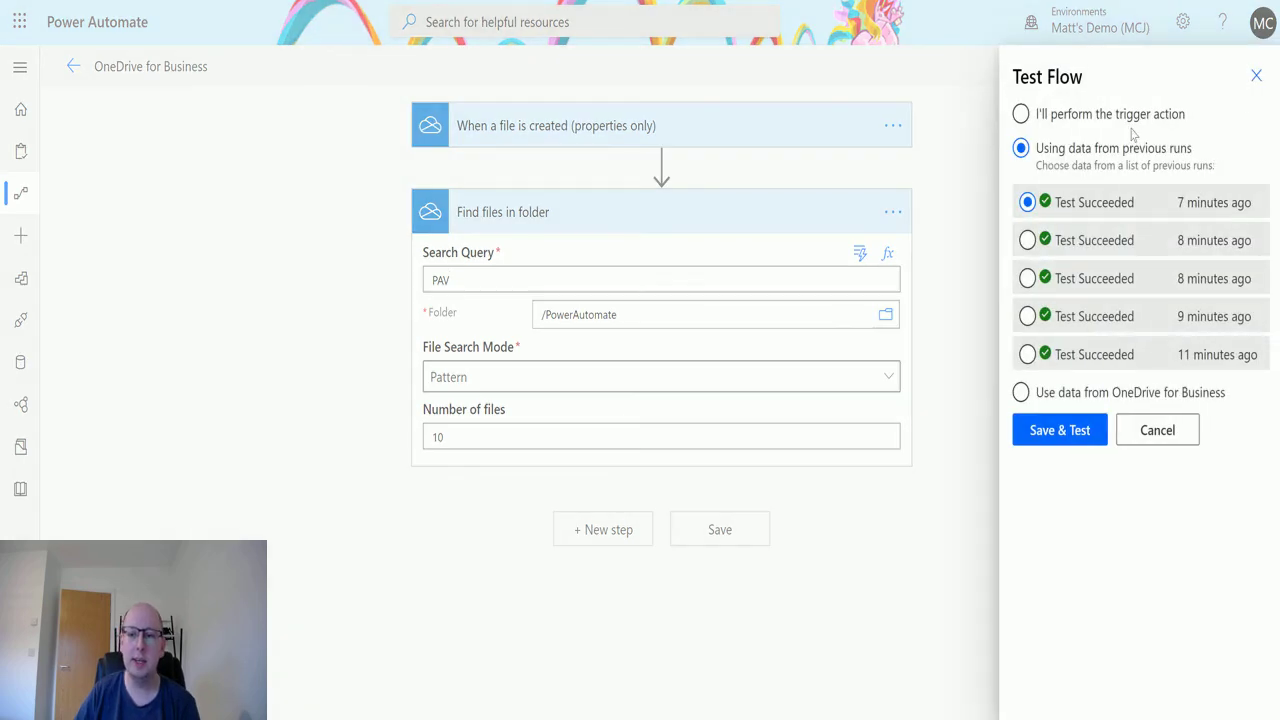
{"action": "left_click", "coordinate": [1106, 434]}
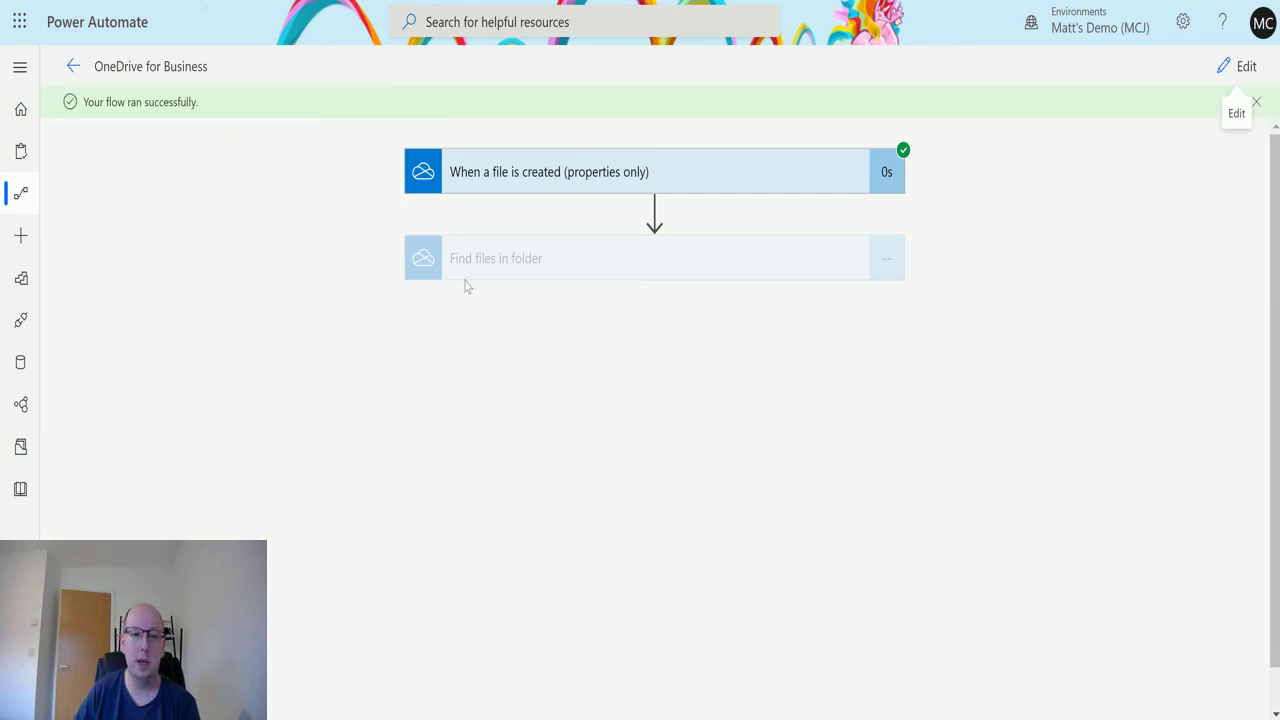
Check the output body of Find files in folder against the file names in the OneDrive PowerAutomate folder.
{"action": "left_click", "coordinate": [674, 276]}
{"action": "scroll", "coordinate": [889, 374], "scroll_direction": "down", "scroll_amount": 1}
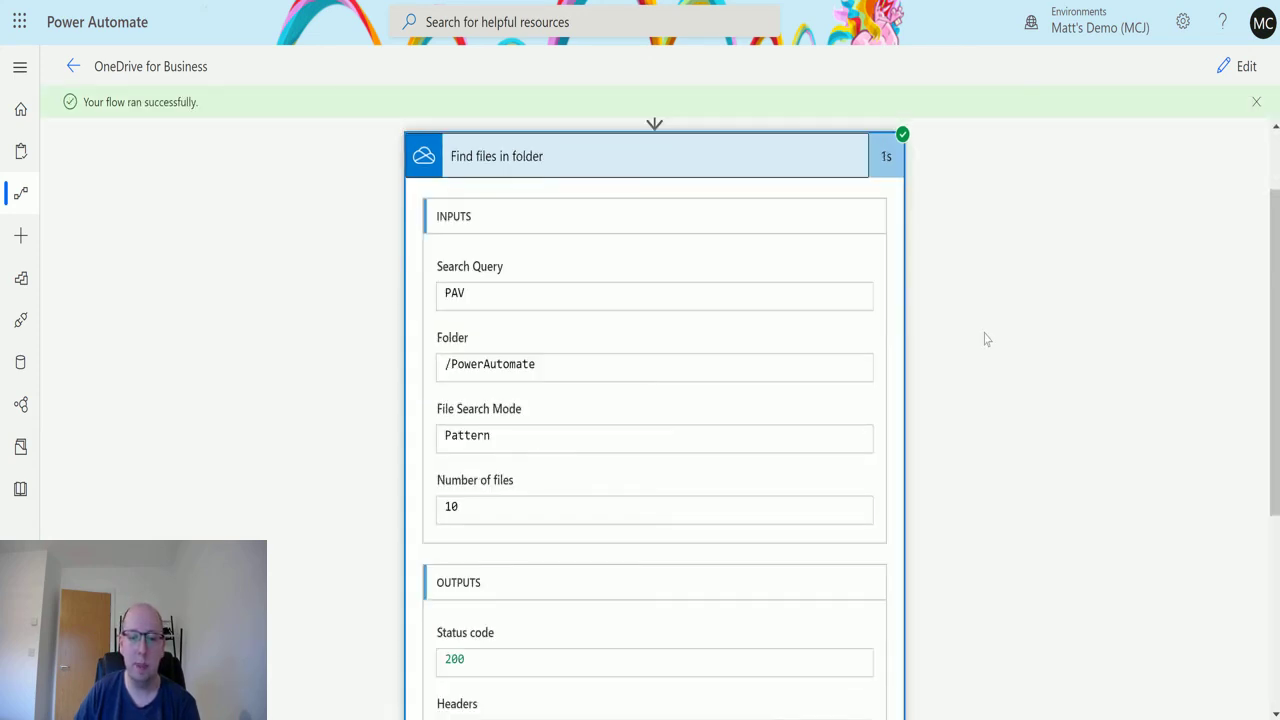
{"action": "scroll", "coordinate": [909, 306], "scroll_direction": "down", "scroll_amount": 4}
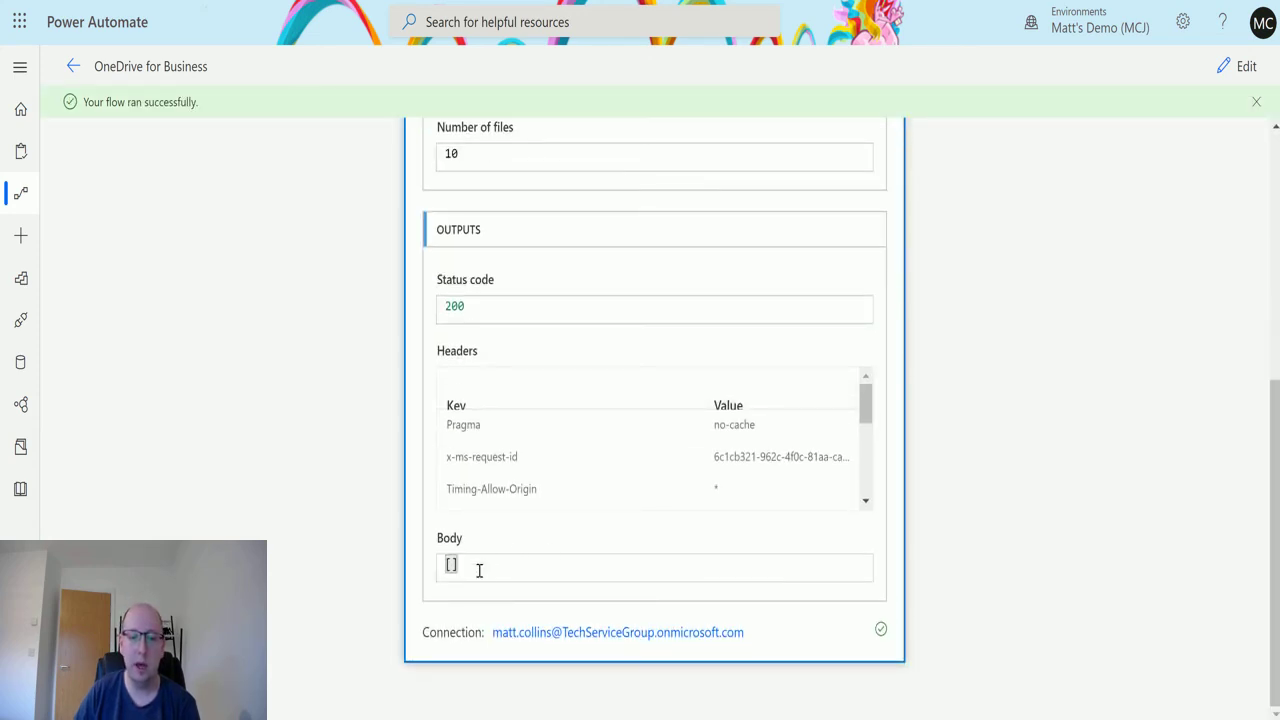
{"action": "scroll", "coordinate": [490, 520], "scroll_direction": "up", "scroll_amount": 4}
{"action": "scroll", "coordinate": [520, 482], "scroll_direction": "down", "scroll_amount": 4}
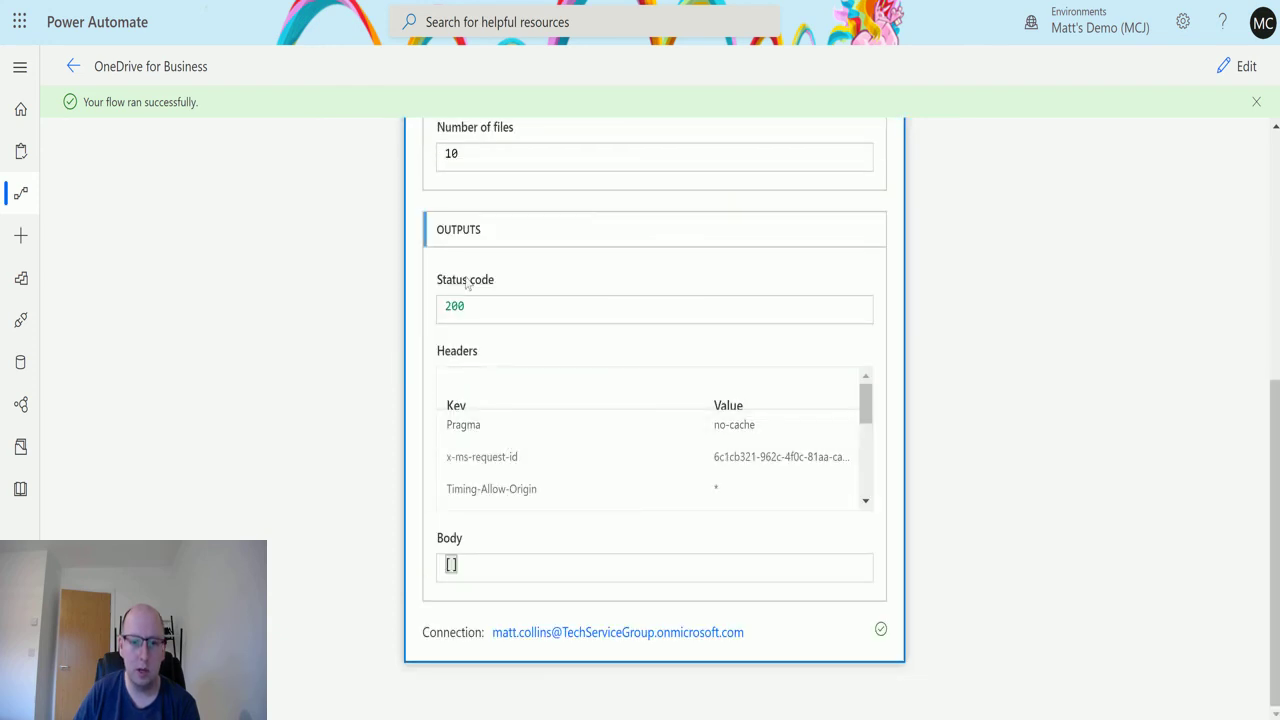
{"action": "key", "text": "ctrl+Tab"}
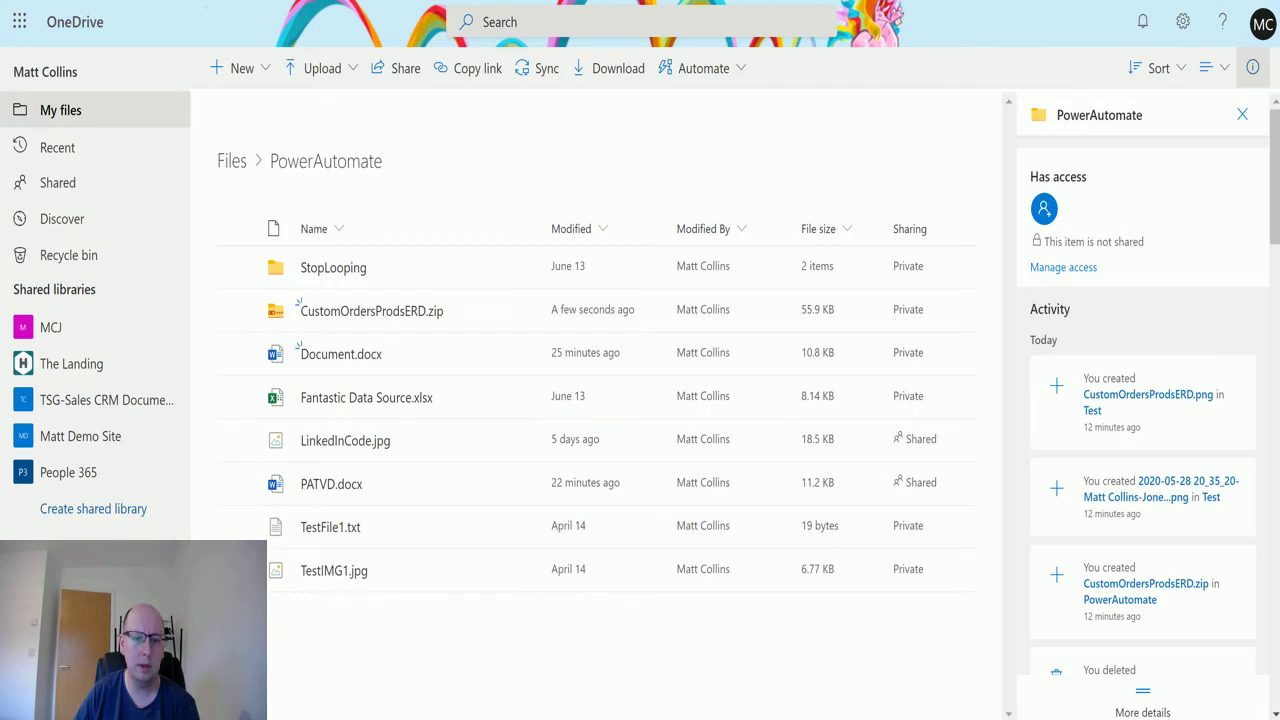
{"action": "key", "text": "ctrl+Tab"}
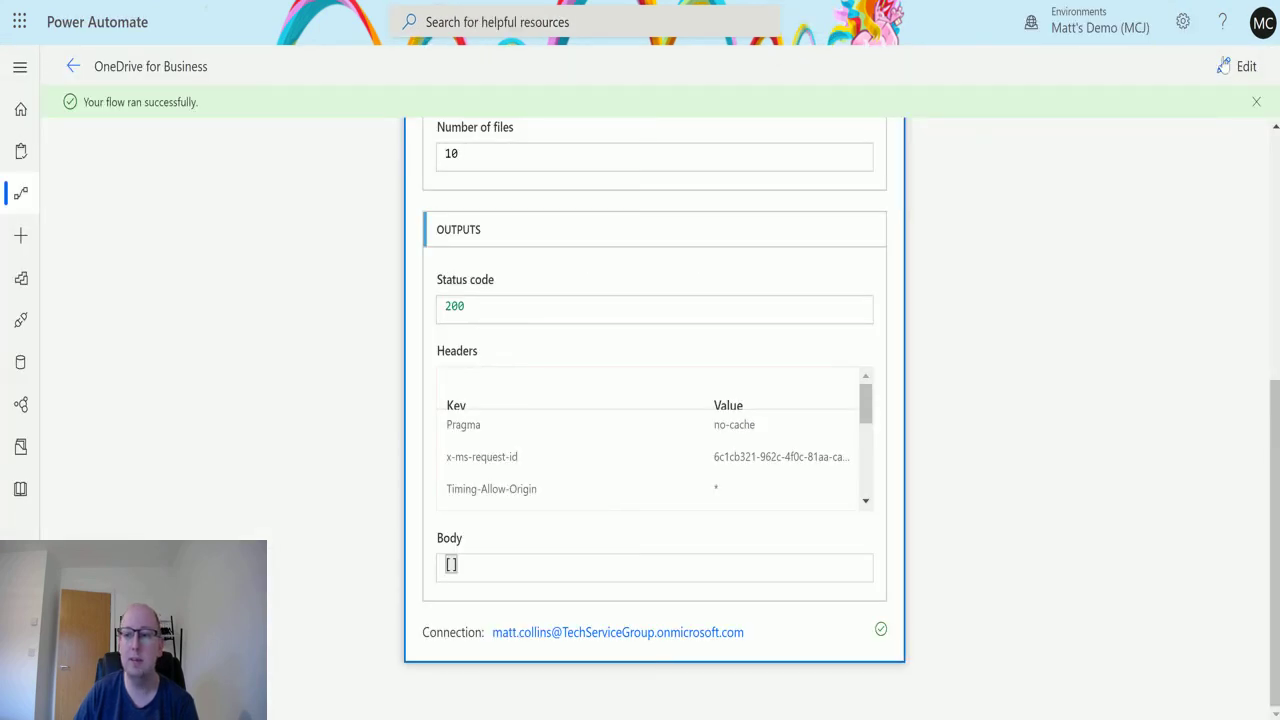
Change the Find files in folder search query to PAT, then save and retest the flow with data from the selected previous run.
{"action": "left_click", "coordinate": [1240, 64]}
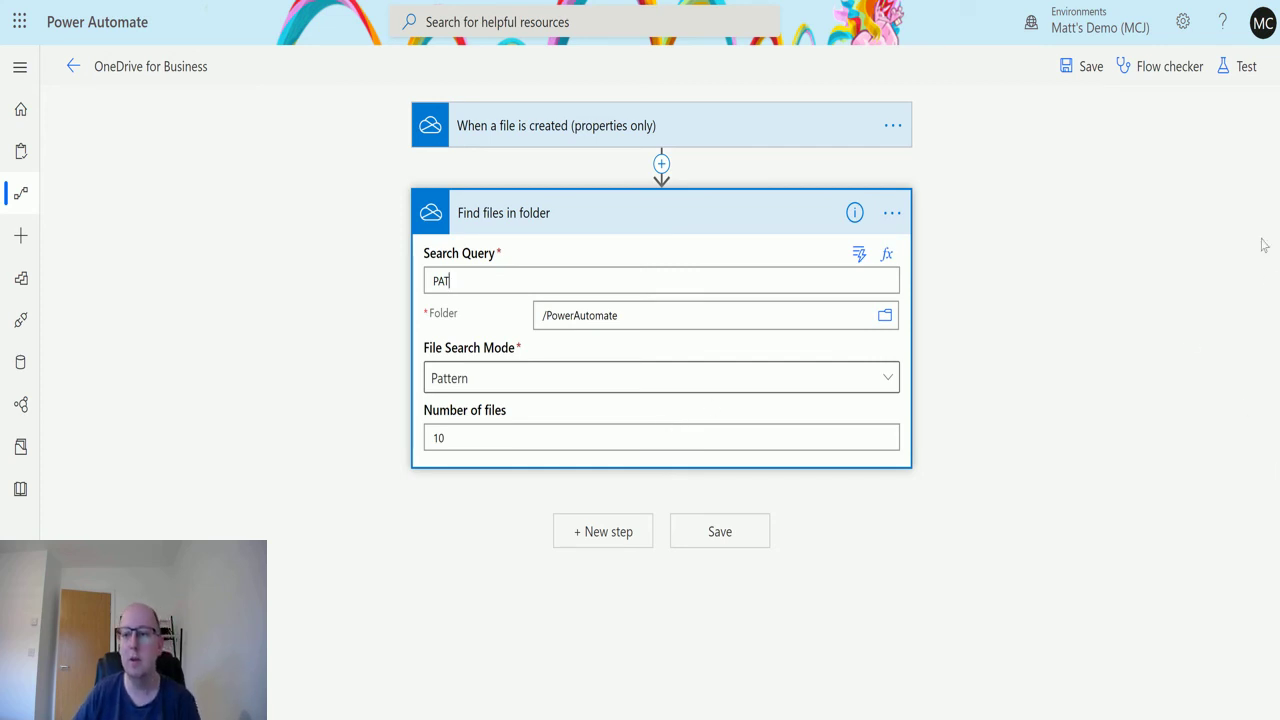
{"action": "left_click", "coordinate": [1244, 70]}
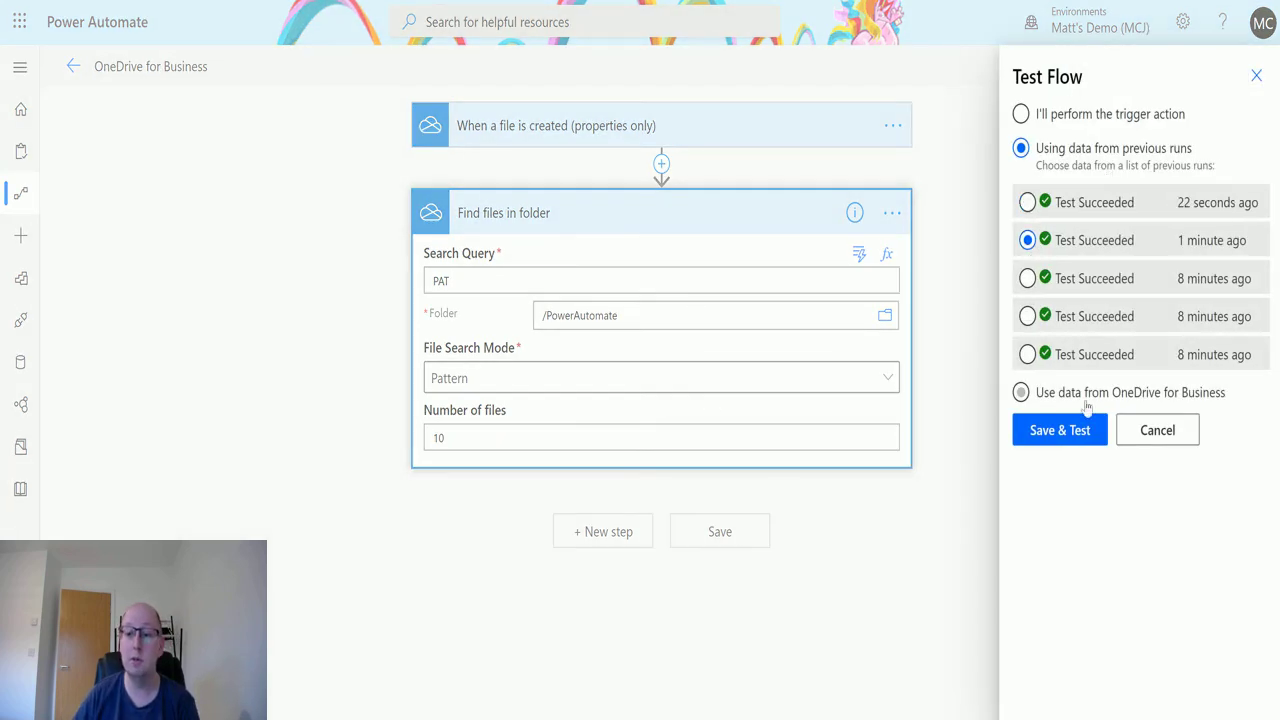
{"action": "left_click", "coordinate": [1070, 428]}
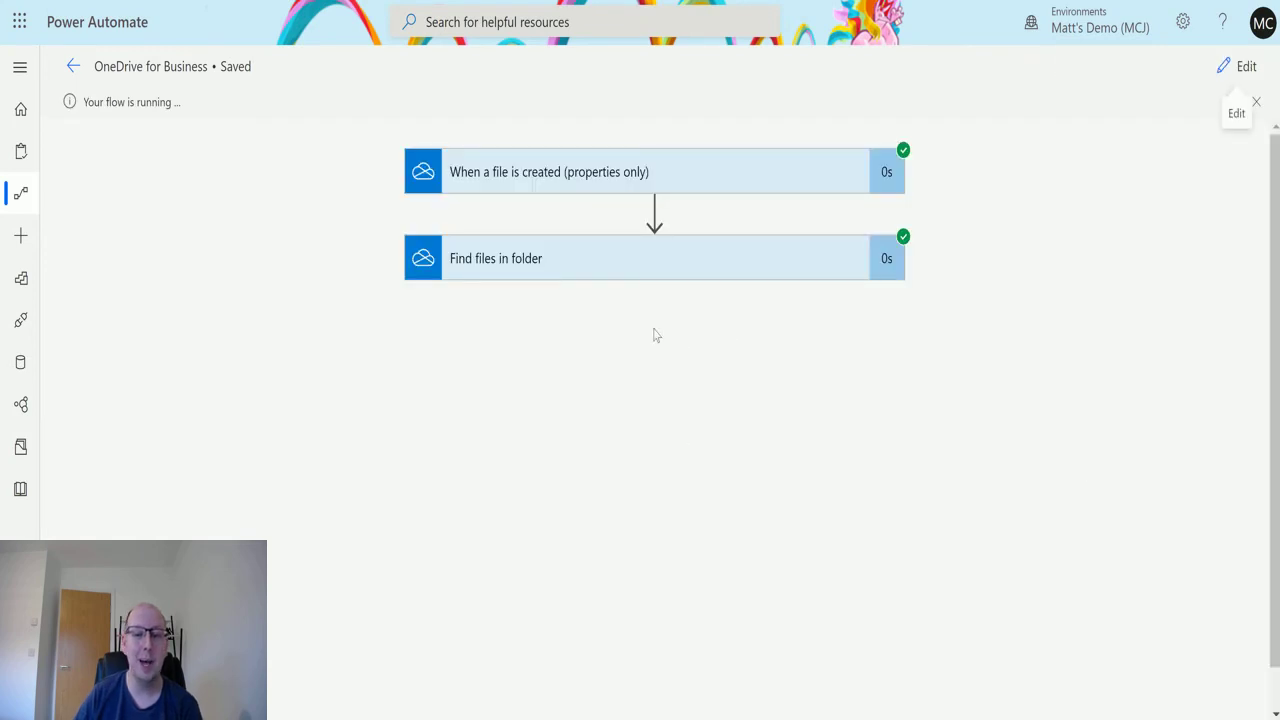
Examine the Find files in folder output body for the file names and properties returned by the PAT search.
{"action": "left_click", "coordinate": [654, 262]}
{"action": "scroll", "coordinate": [500, 303], "scroll_direction": "down", "scroll_amount": 3}
{"action": "scroll", "coordinate": [669, 340], "scroll_direction": "down", "scroll_amount": 3}
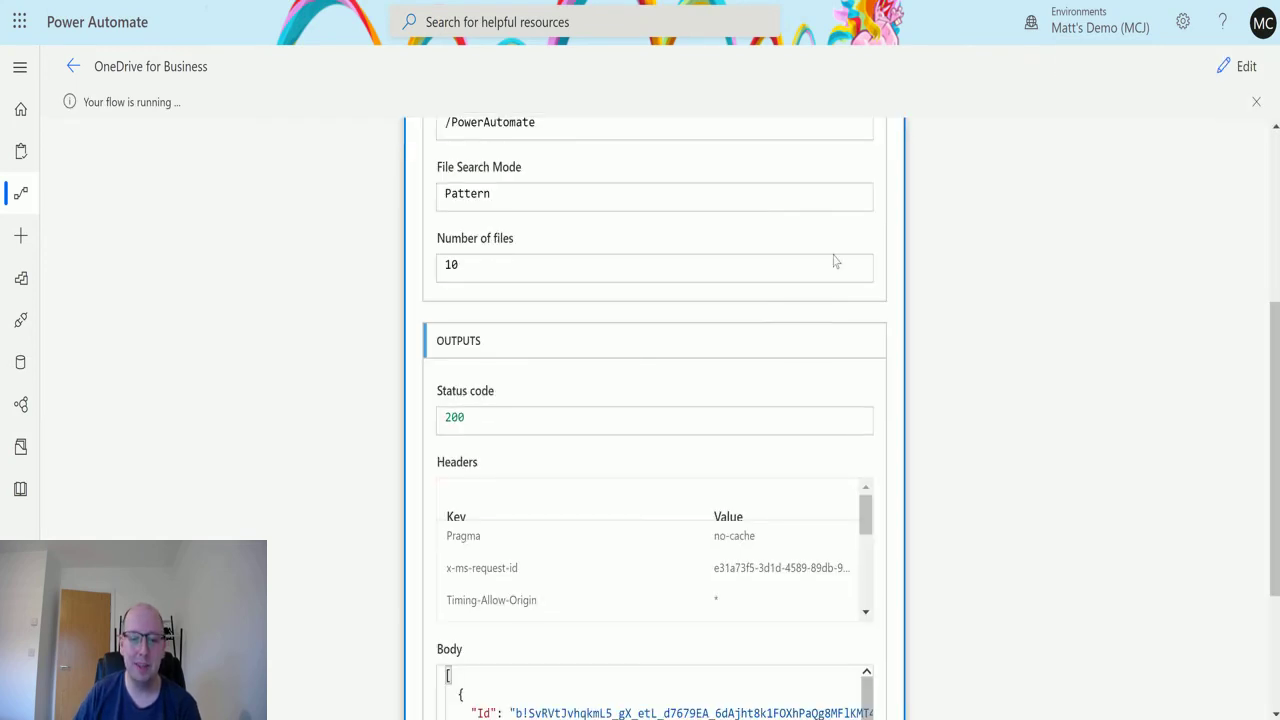
{"action": "scroll", "coordinate": [669, 340], "scroll_direction": "down", "scroll_amount": 2}
{"action": "scroll", "coordinate": [791, 510], "scroll_direction": "down", "scroll_amount": 1}
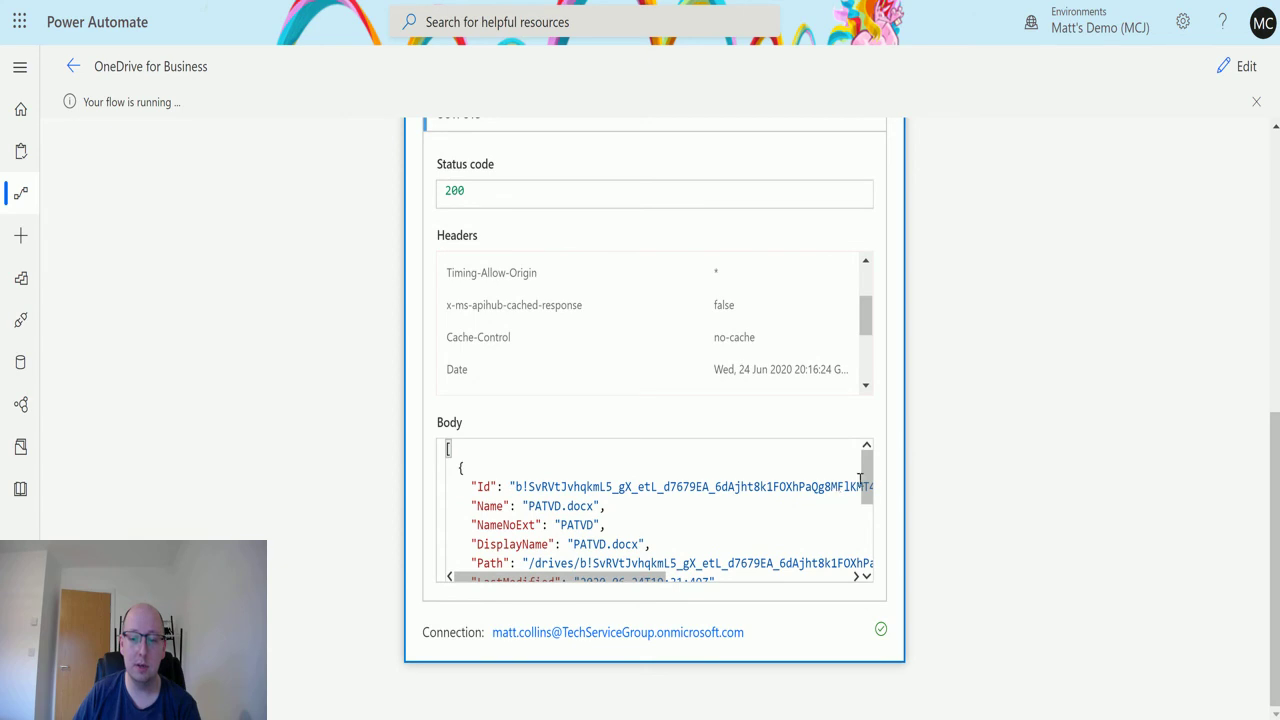
{"action": "mouse_move", "coordinate": [866, 475]}
{"action": "left_mouse_down"}
{"action": "mouse_move", "coordinate": [870, 550]}
{"action": "mouse_move", "coordinate": [866, 478]}
{"action": "left_mouse_up"}
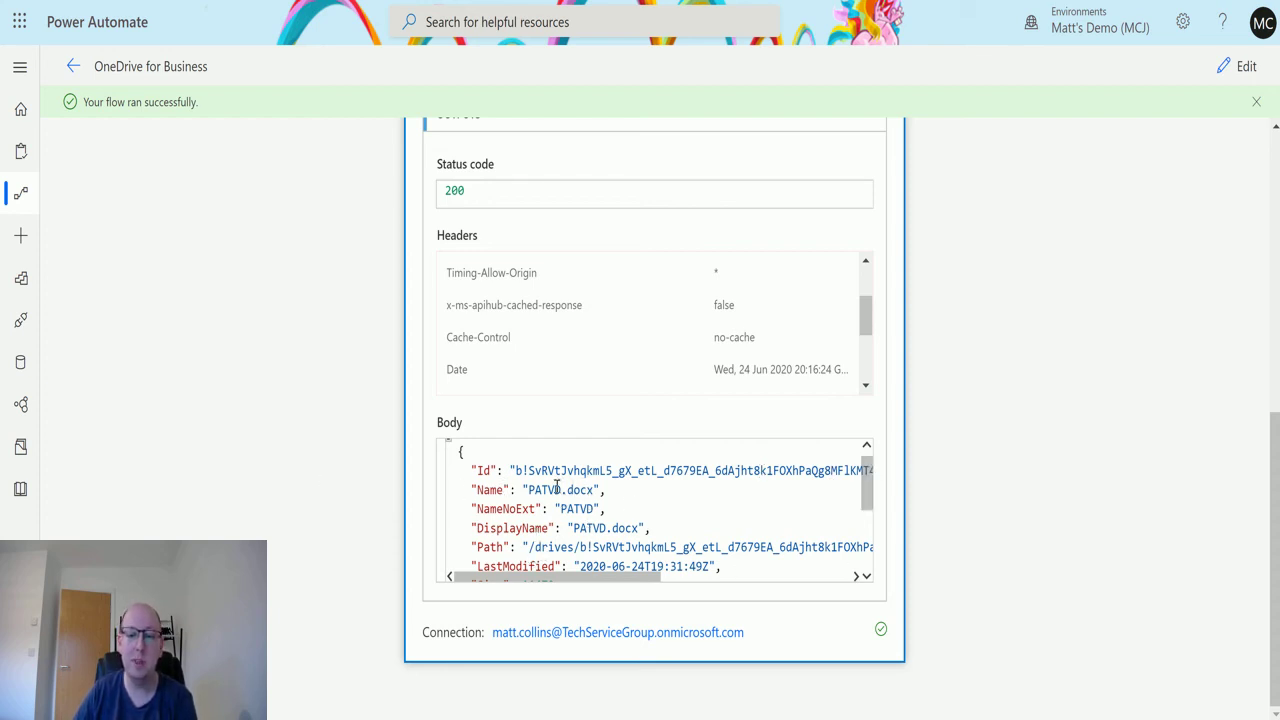
{"action": "scroll", "coordinate": [866, 490], "scroll_direction": "down", "scroll_amount": 3}
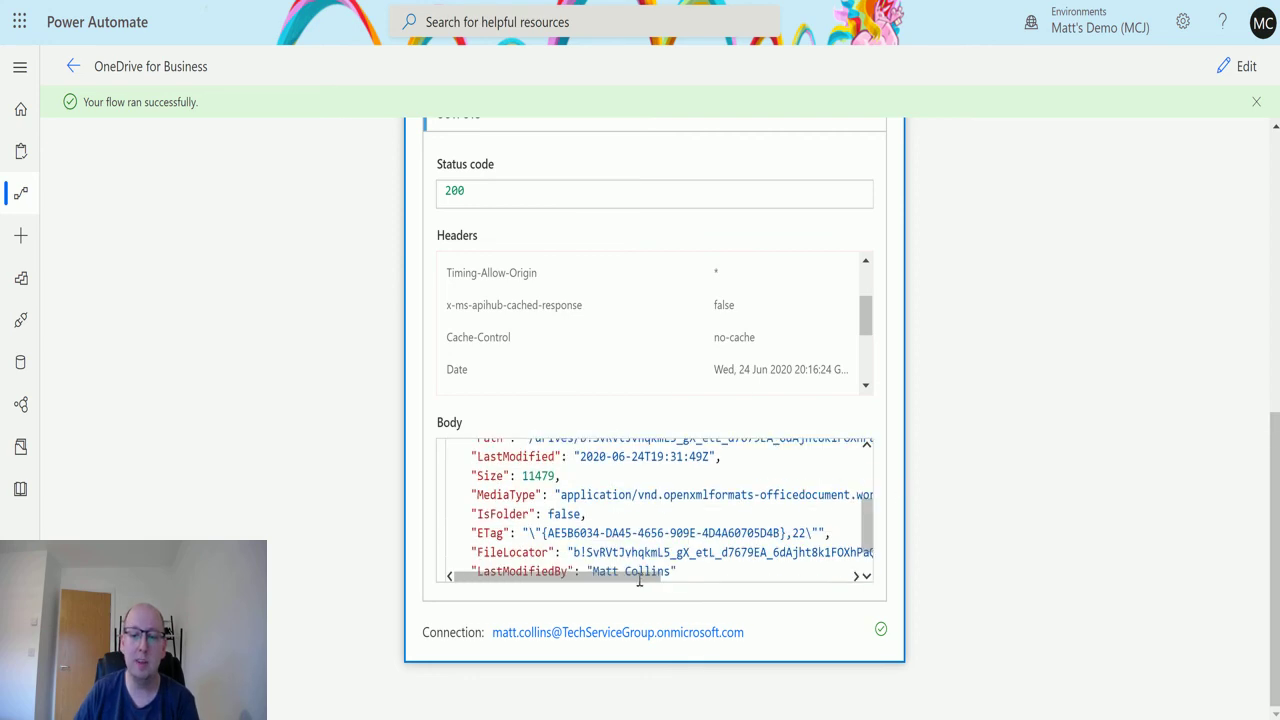